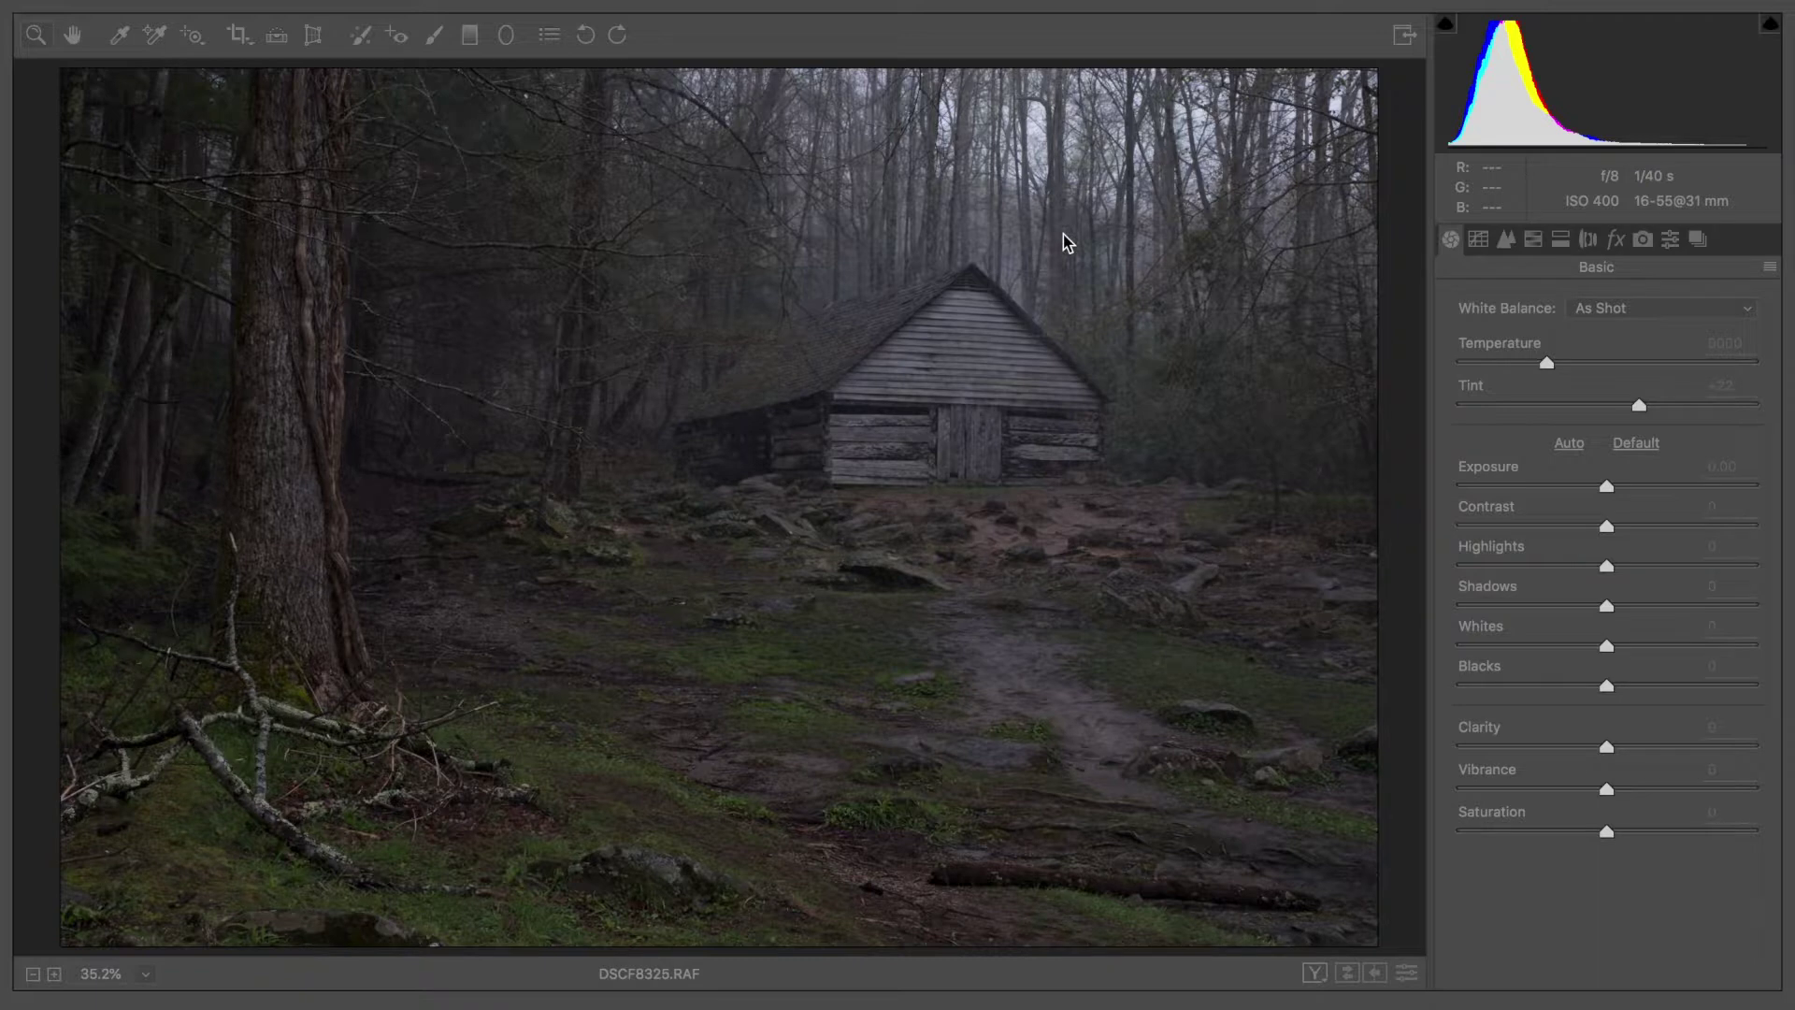
Raise the Whites of the cabin photo to +36 while previewing highlight clipping
click(929, 47)
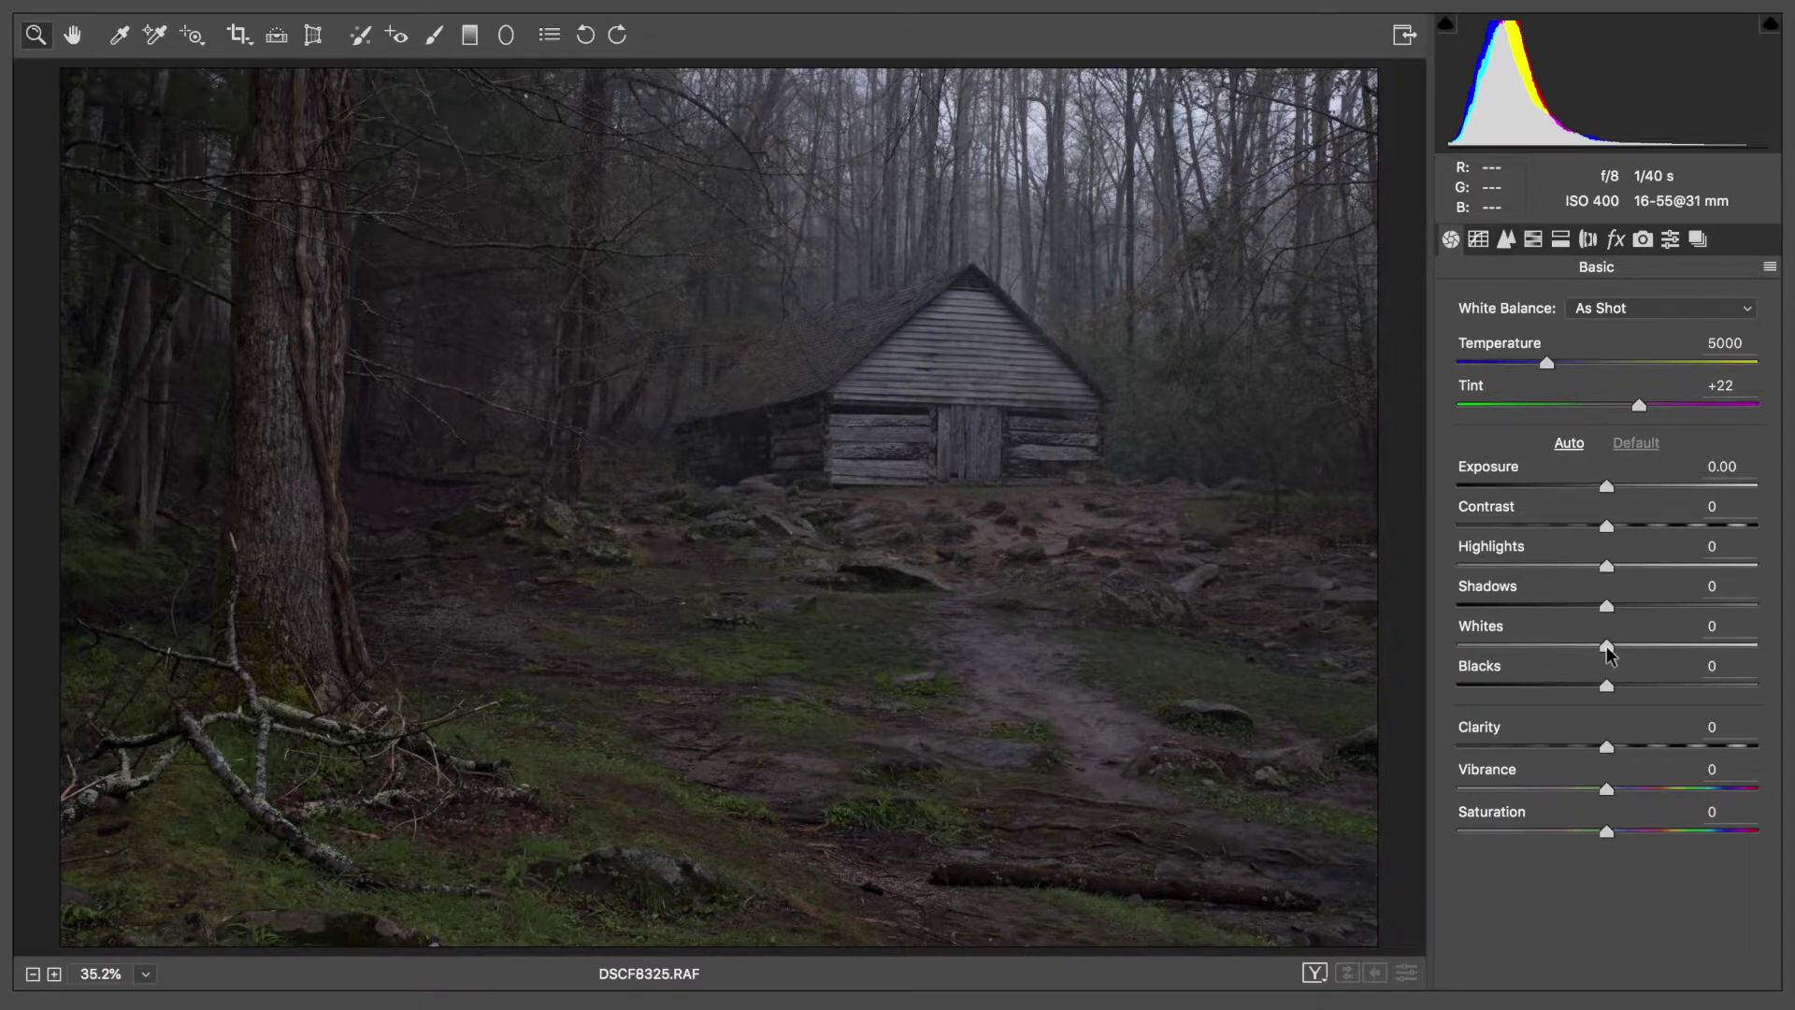
drag(1609, 650, 1609, 652)
alt+click(1612, 651)
alt+click(1612, 652)
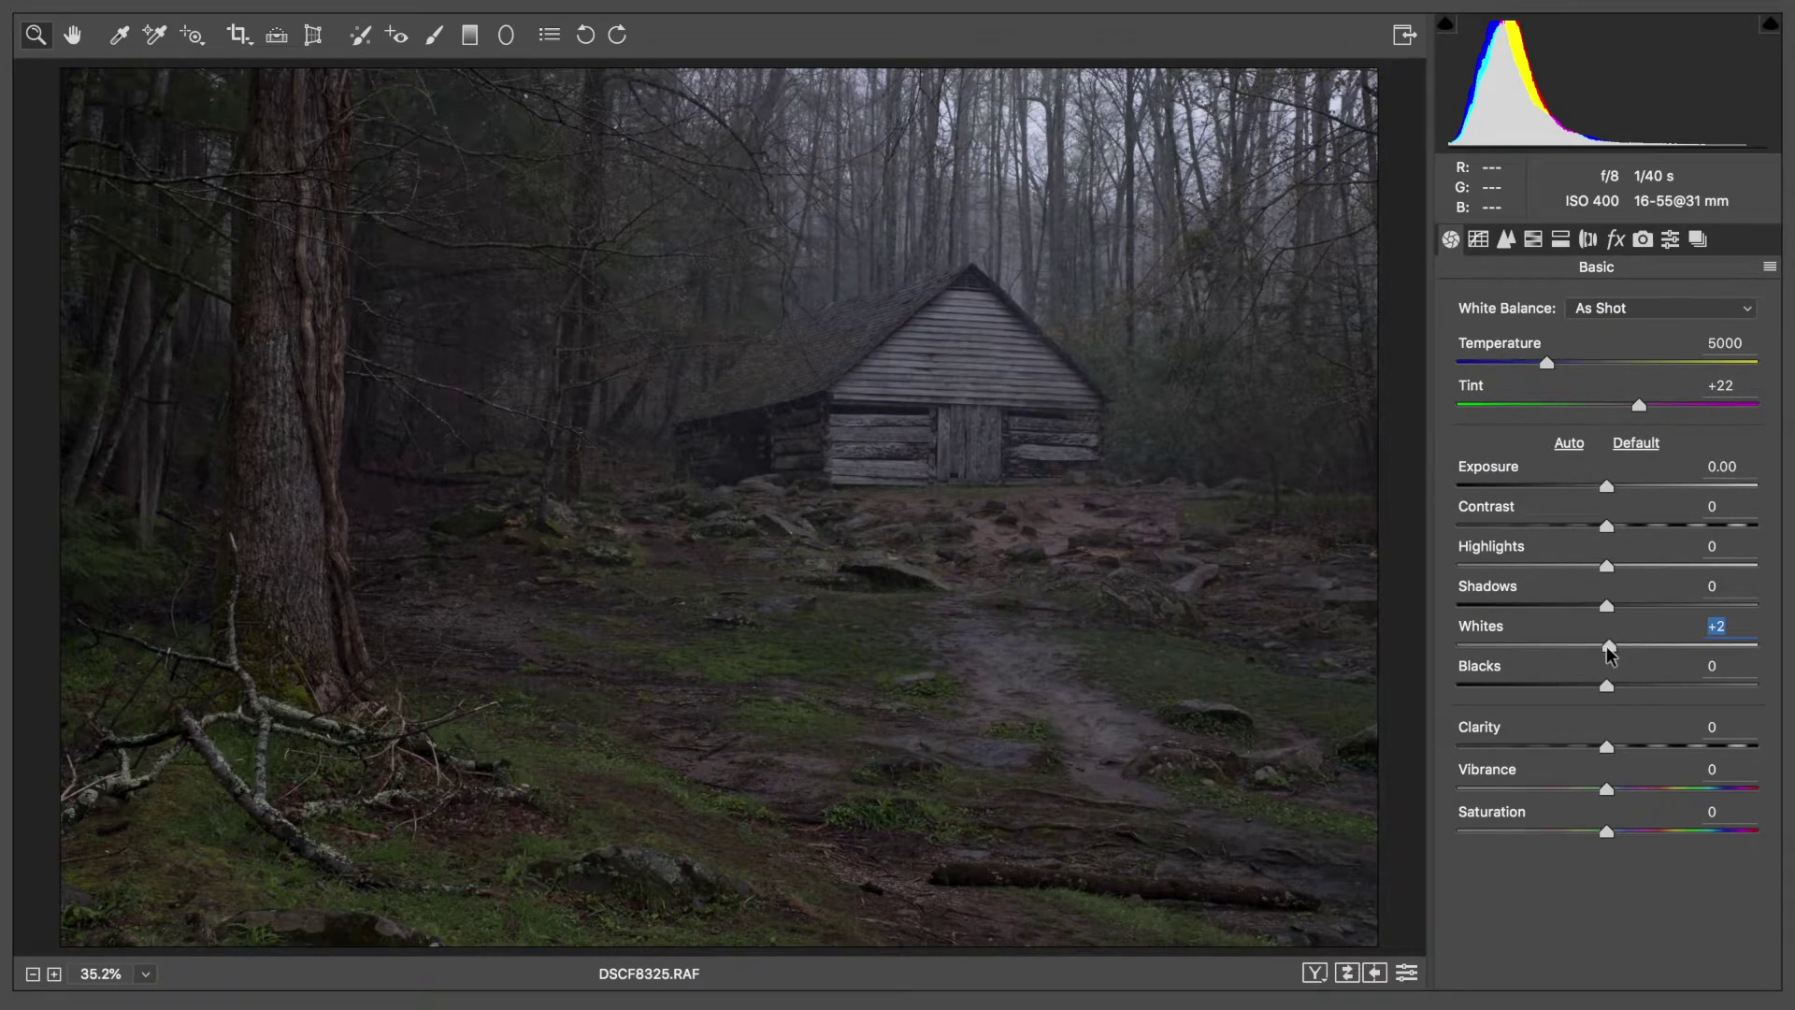
alt+click(1610, 651)
drag(1610, 652, 1661, 649)
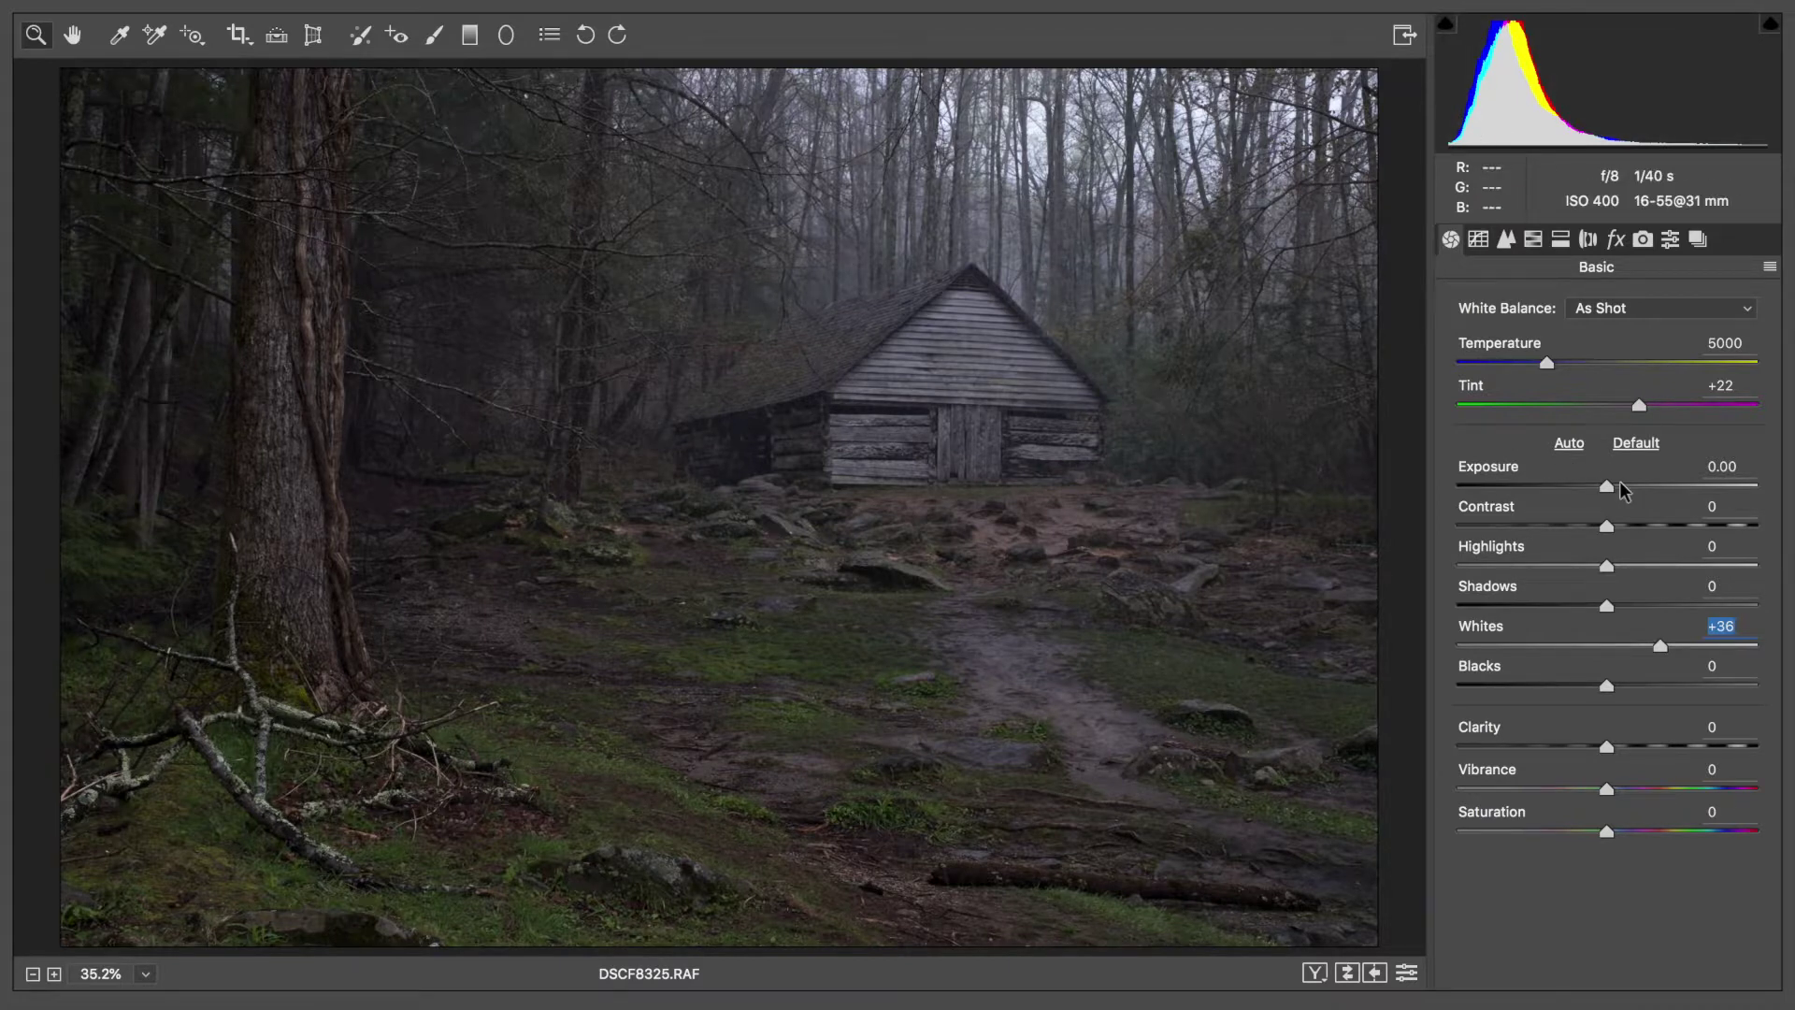
Set Exposure to +0.80 and bring Whites down to +11 while checking the highlight clipping preview
drag(1605, 486, 1628, 486)
drag(1660, 645, 1625, 649)
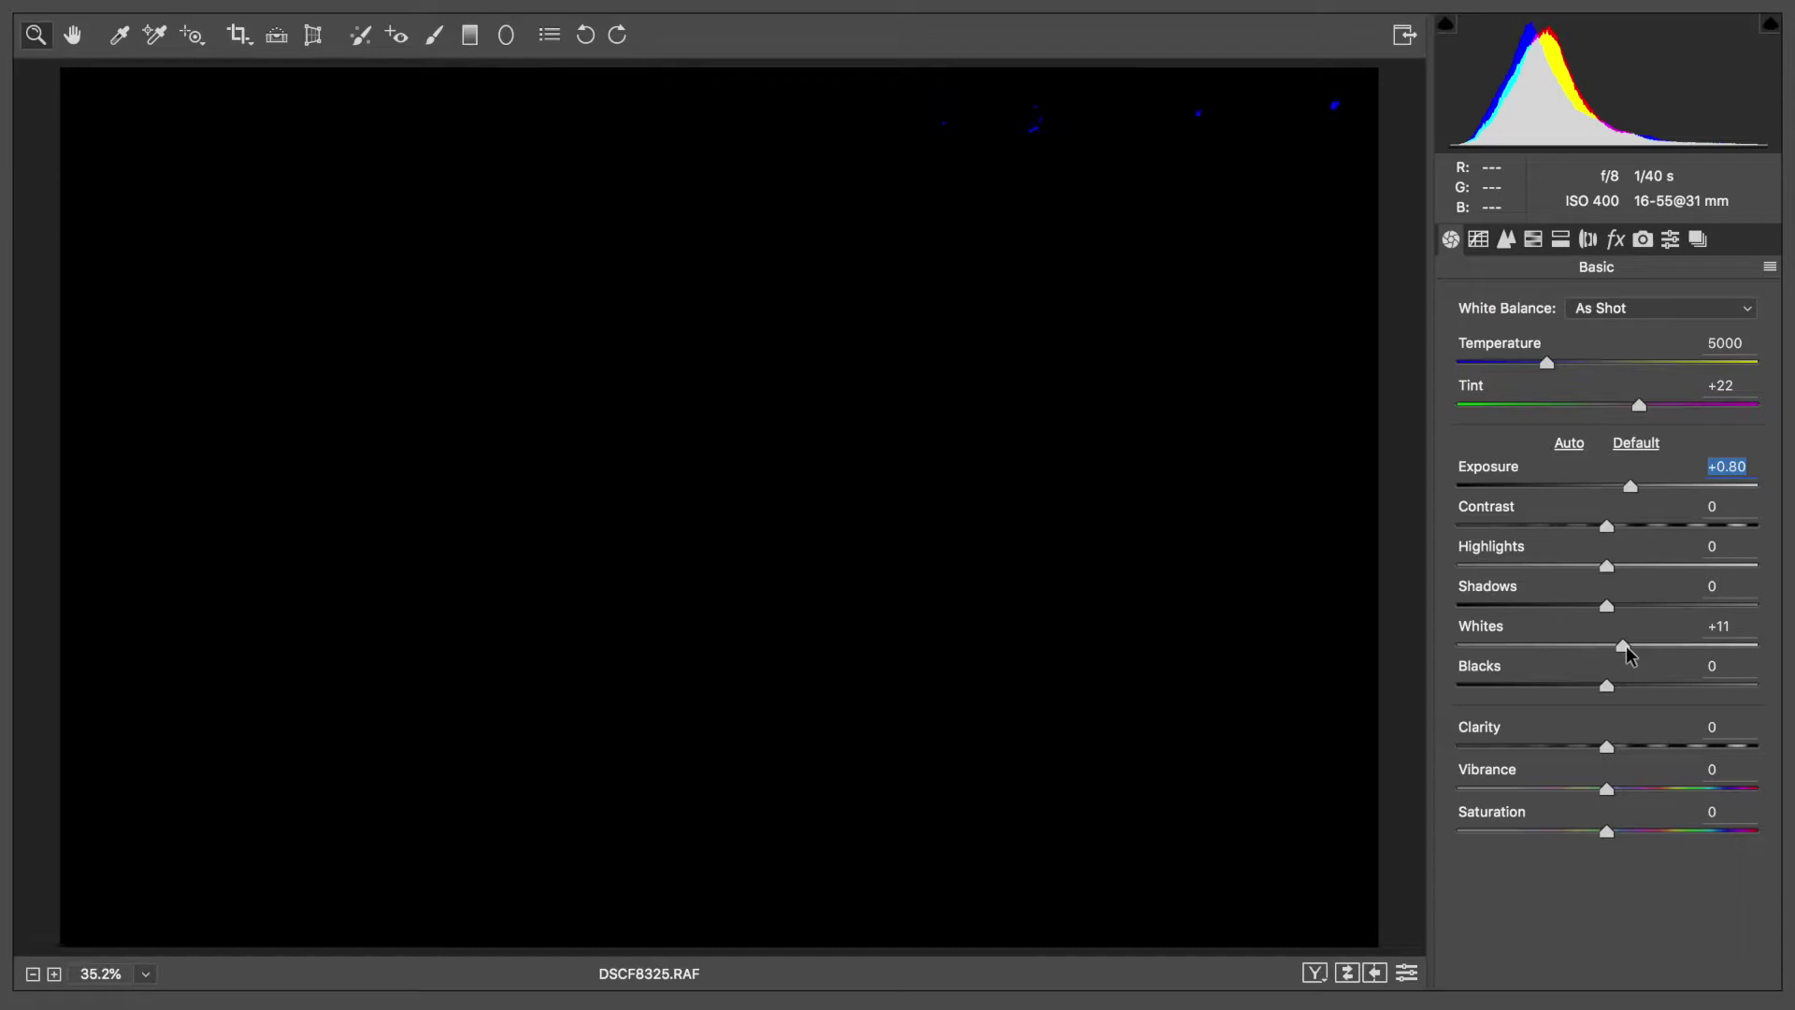
drag(1625, 648, 1625, 649)
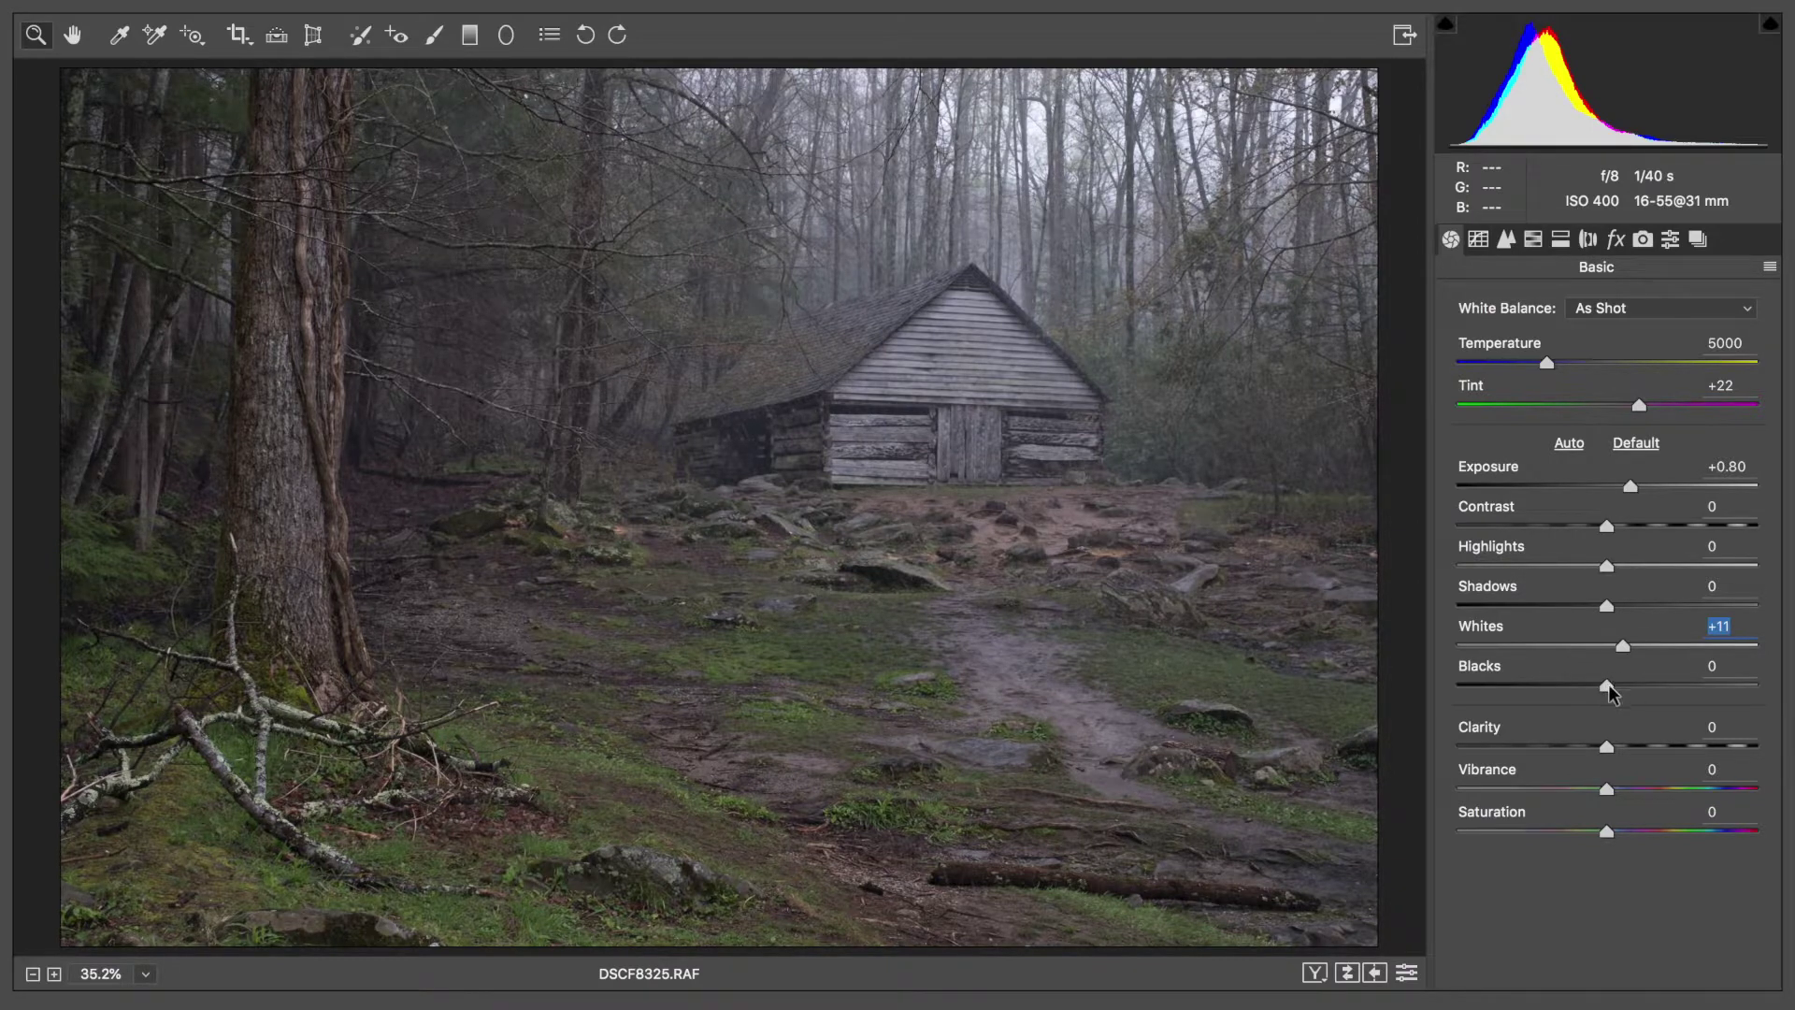
Set Blacks to -42 while previewing shadow clipping
drag(1610, 690, 1546, 686)
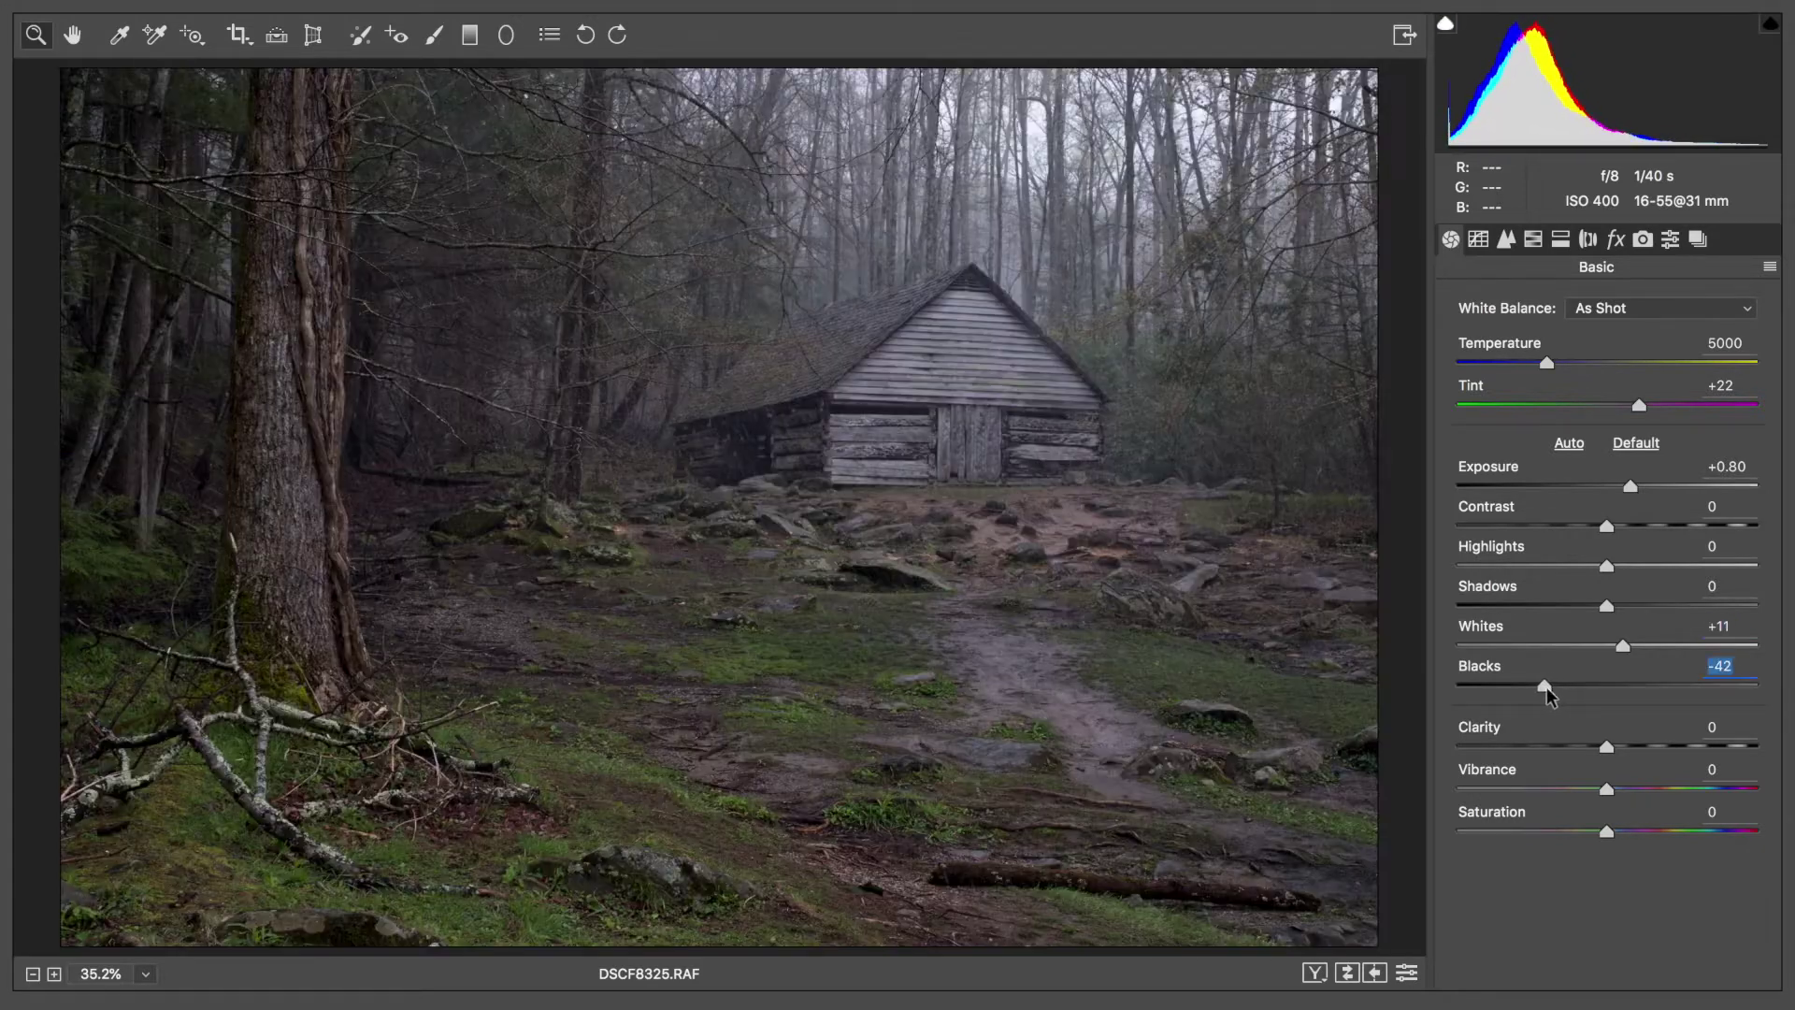
alt+click(1546, 687)
double_click(1546, 686)
Fine-tune Whites to +12 and set Vibrance to +9
double_click(1623, 647)
drag(1623, 658, 1545, 686)
drag(1606, 783, 1621, 784)
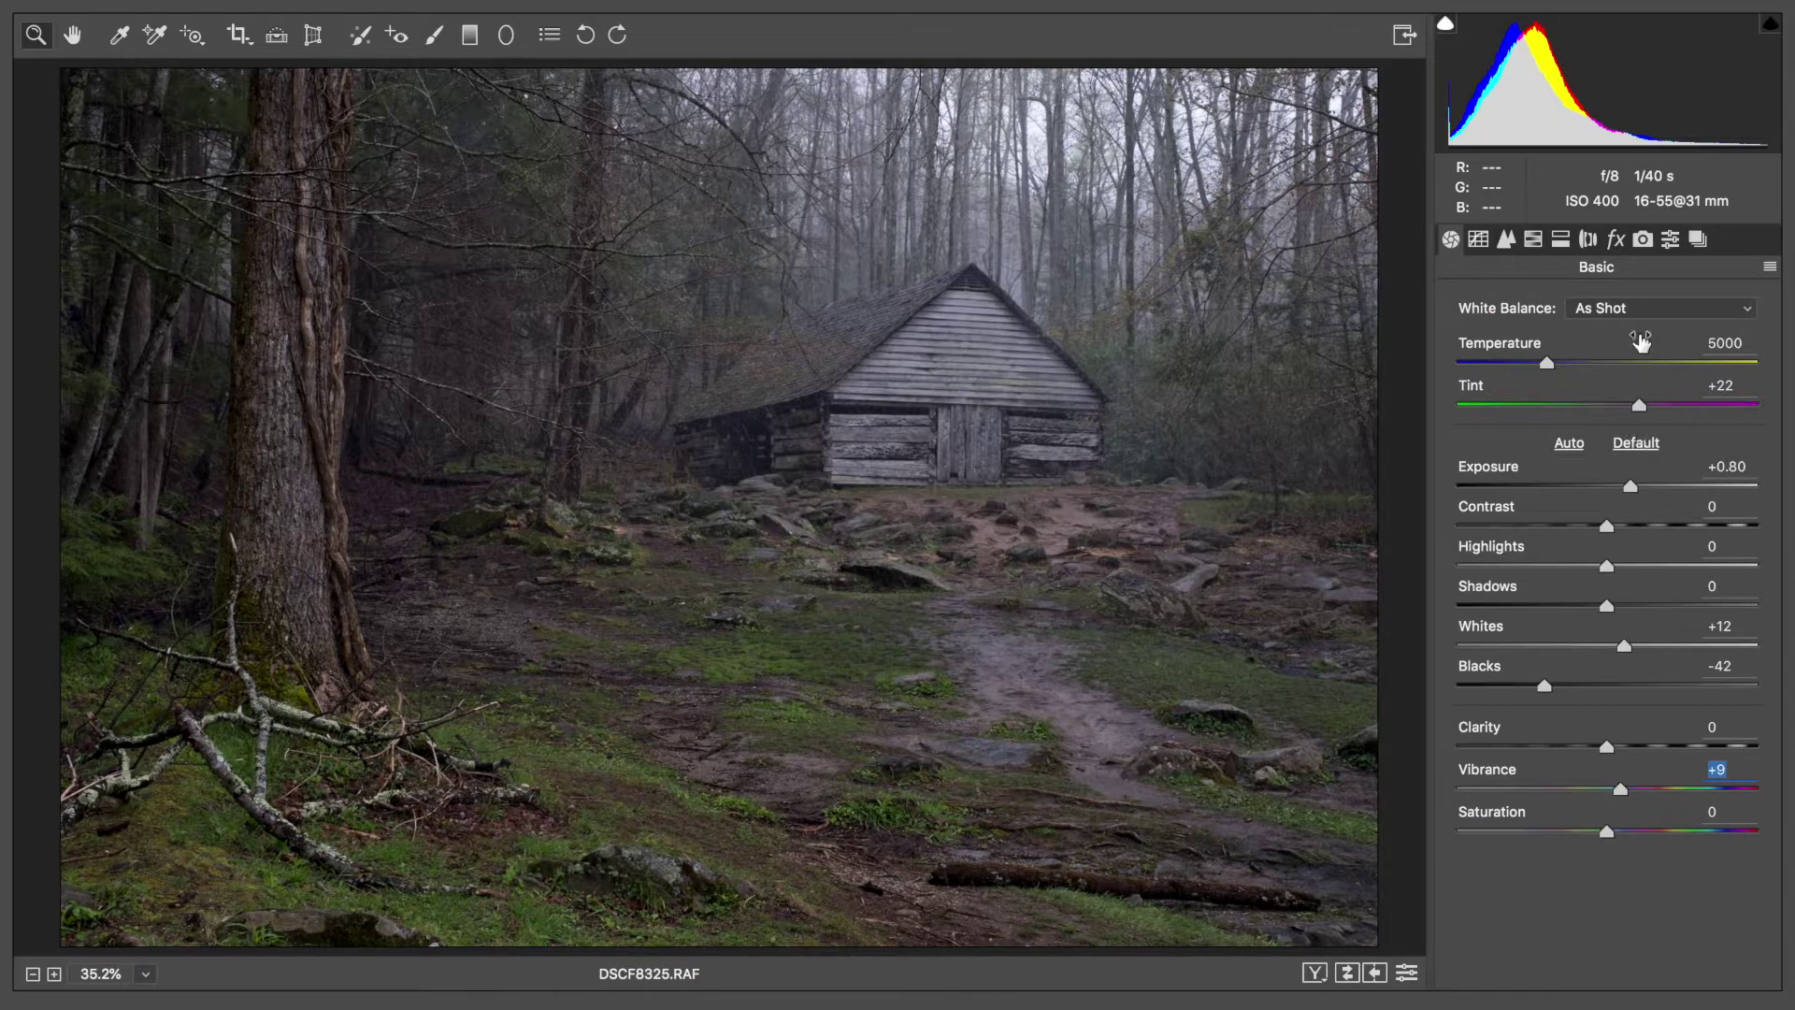
click(1617, 239)
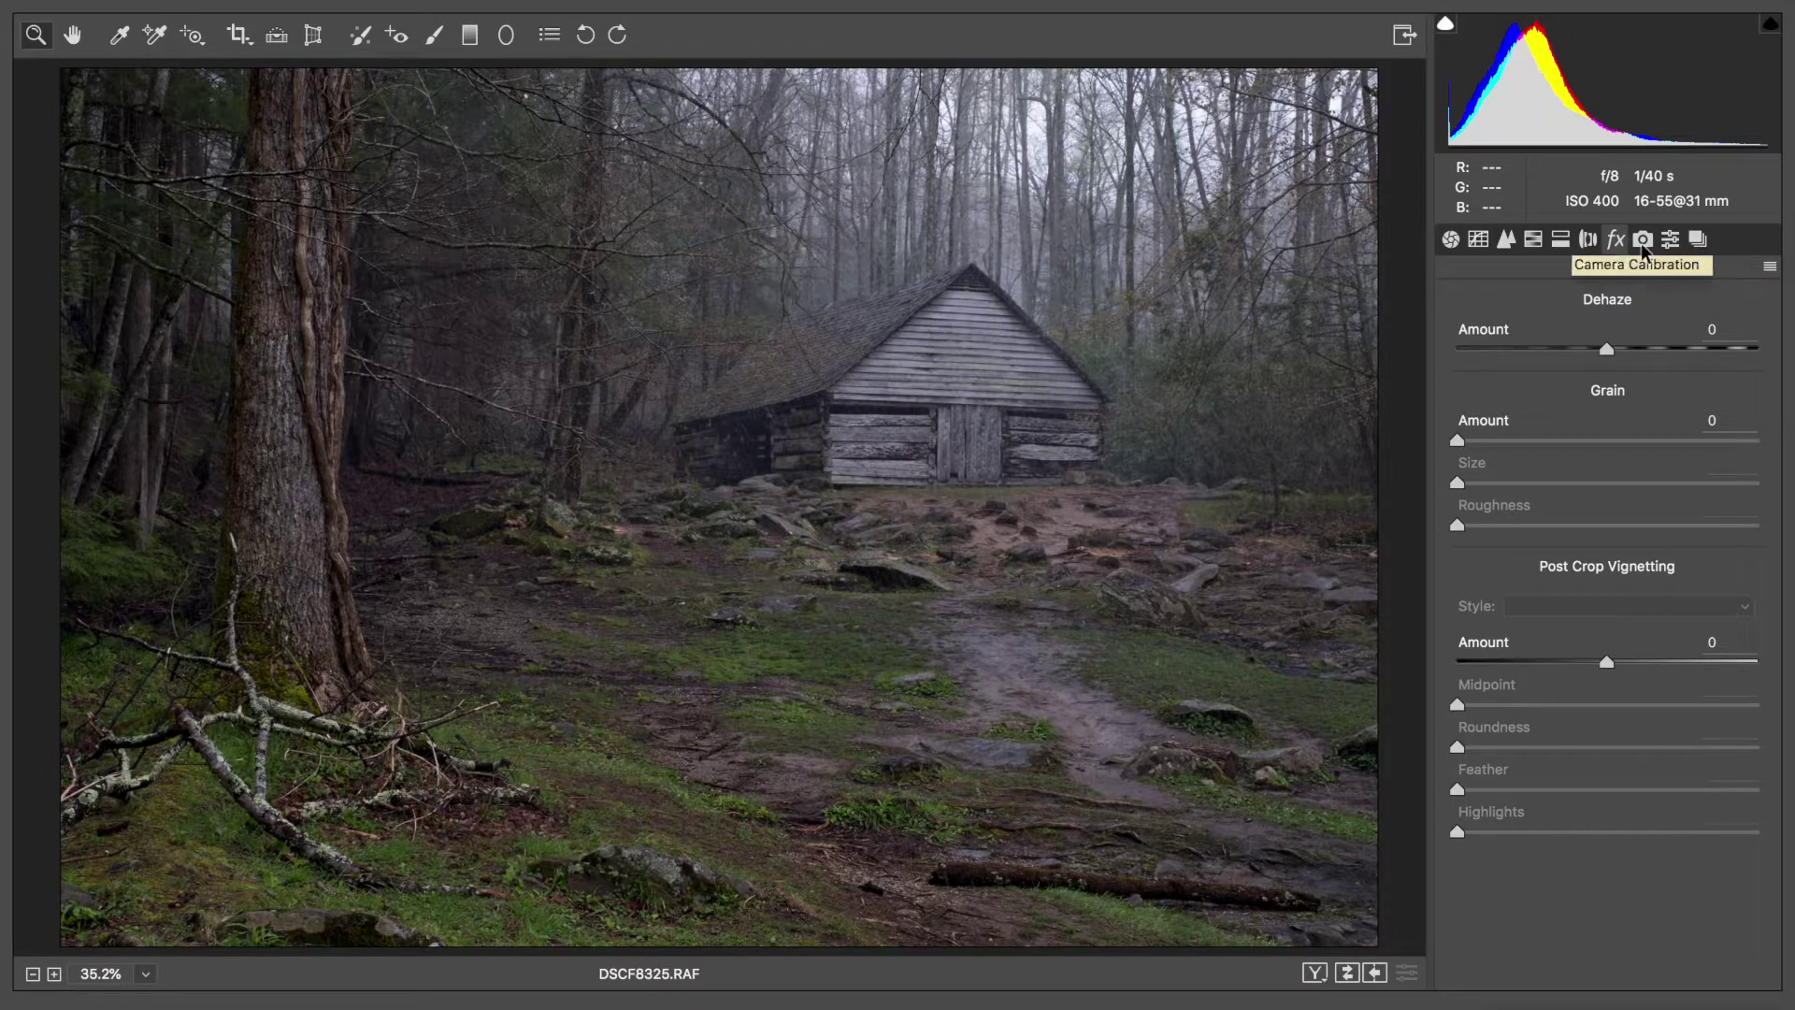
click(1567, 239)
click(1505, 240)
click(1478, 239)
click(1450, 240)
Set the Dehaze amount to +18, resetting it to zero between tries to compare the effect on the fog
click(1615, 240)
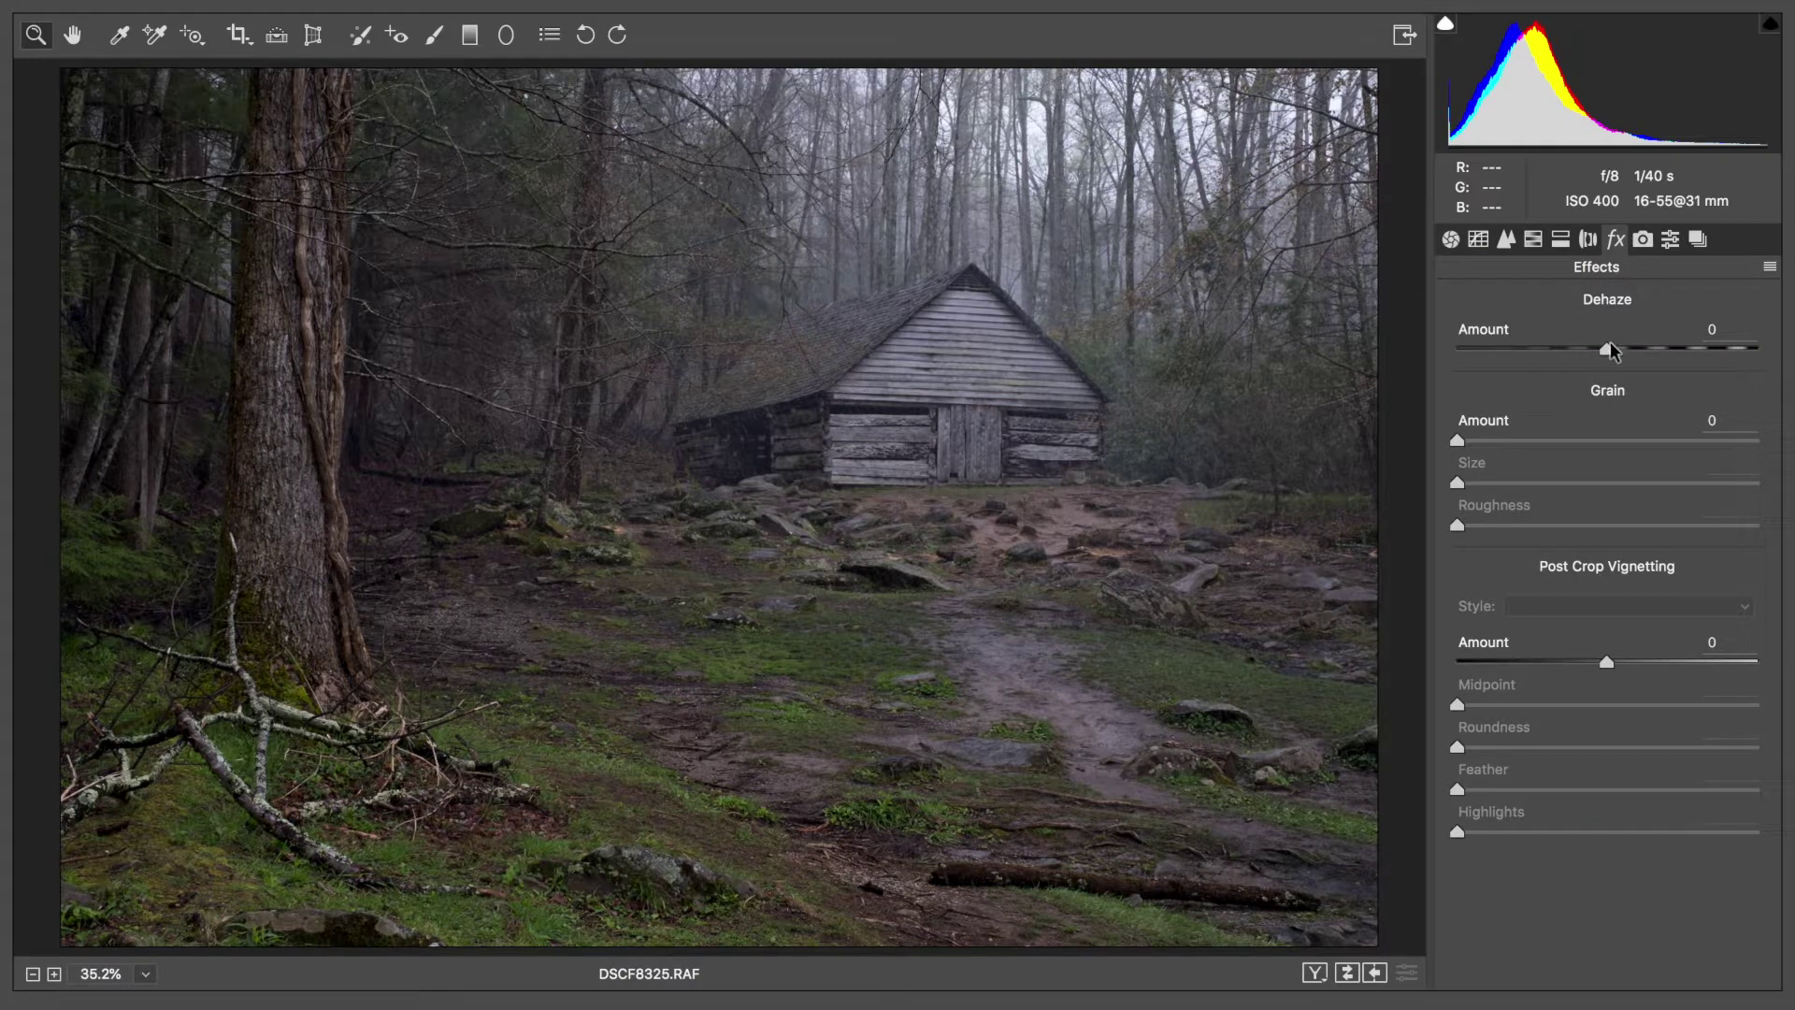
drag(1610, 351, 1611, 352)
click(1629, 347)
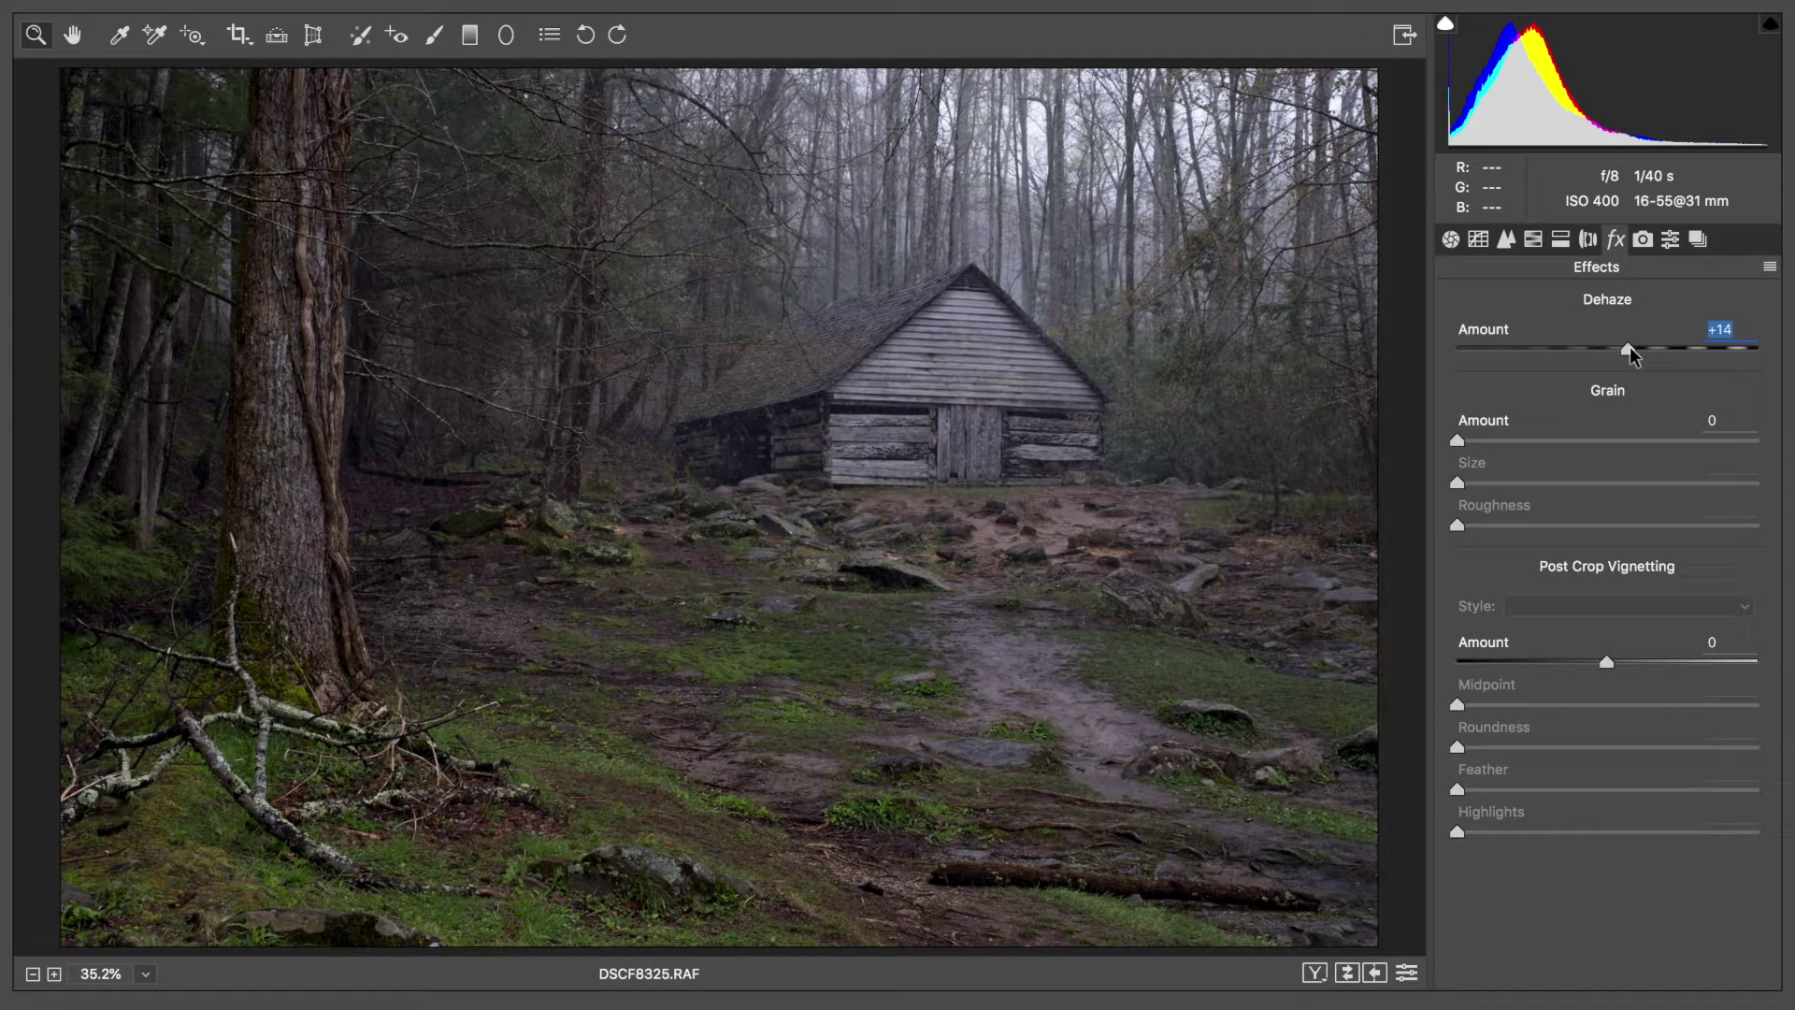
double_click(1629, 348)
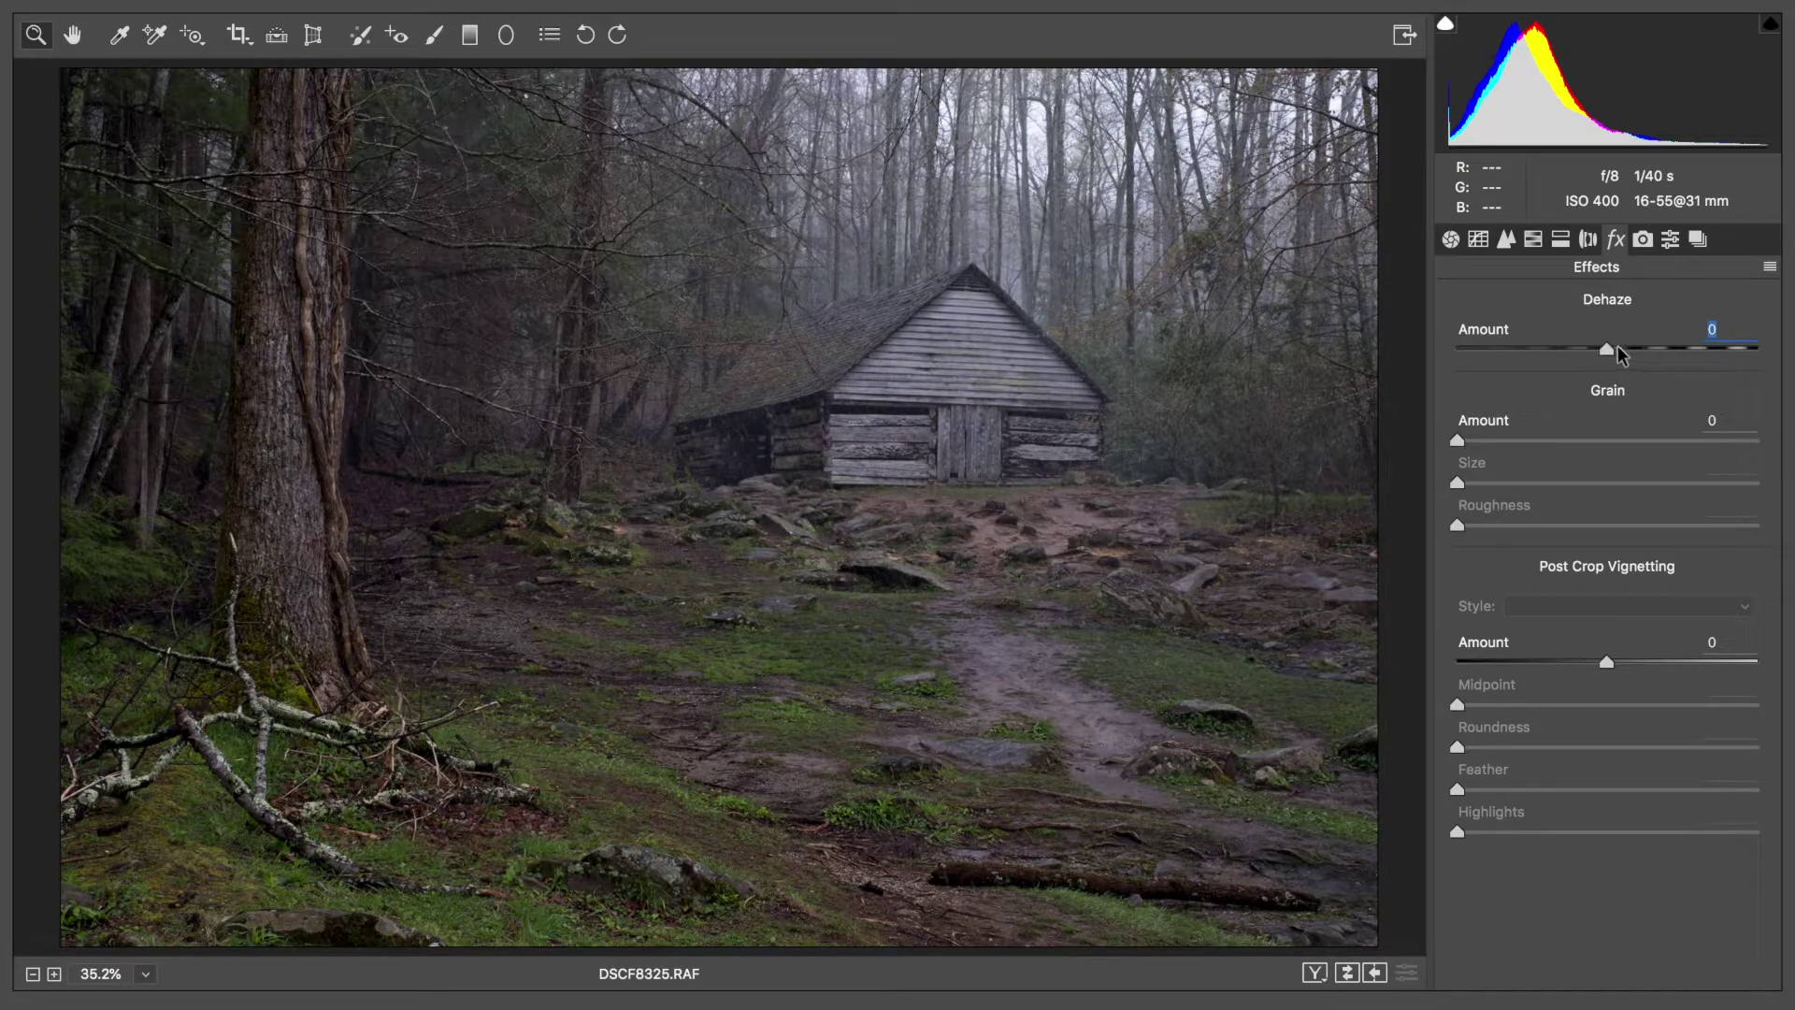
click(1634, 348)
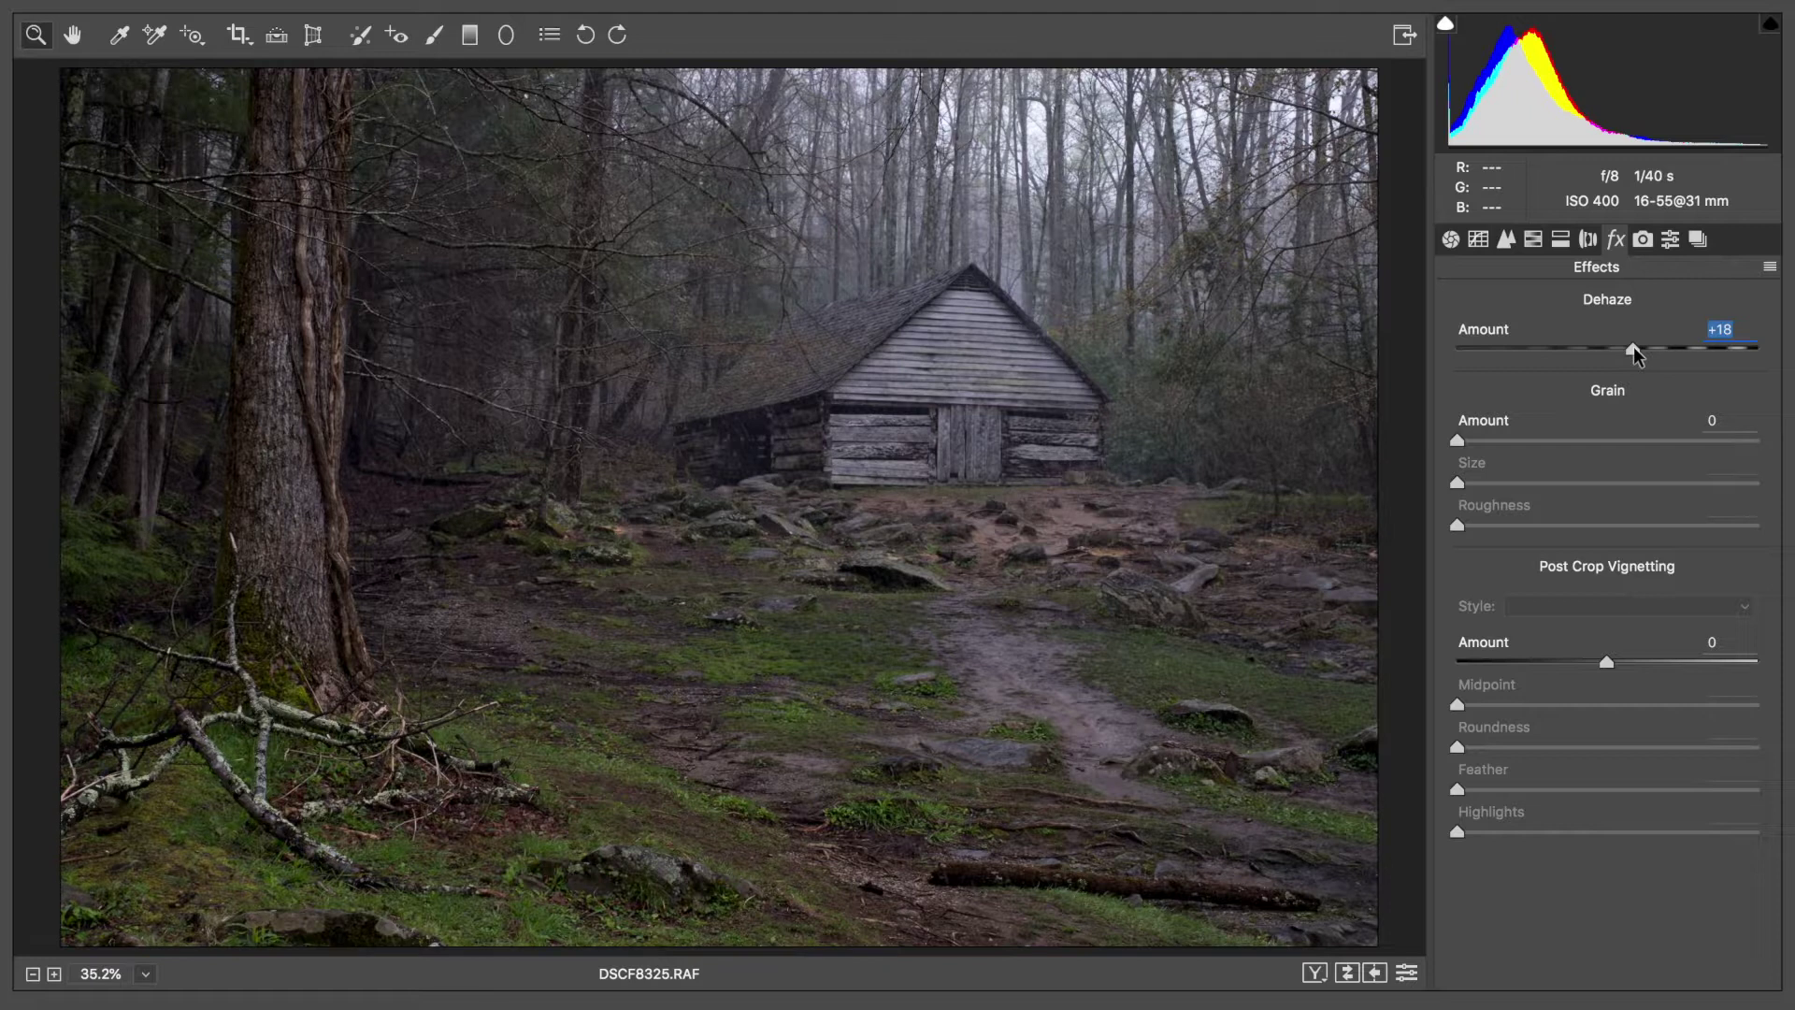
double_click(1634, 348)
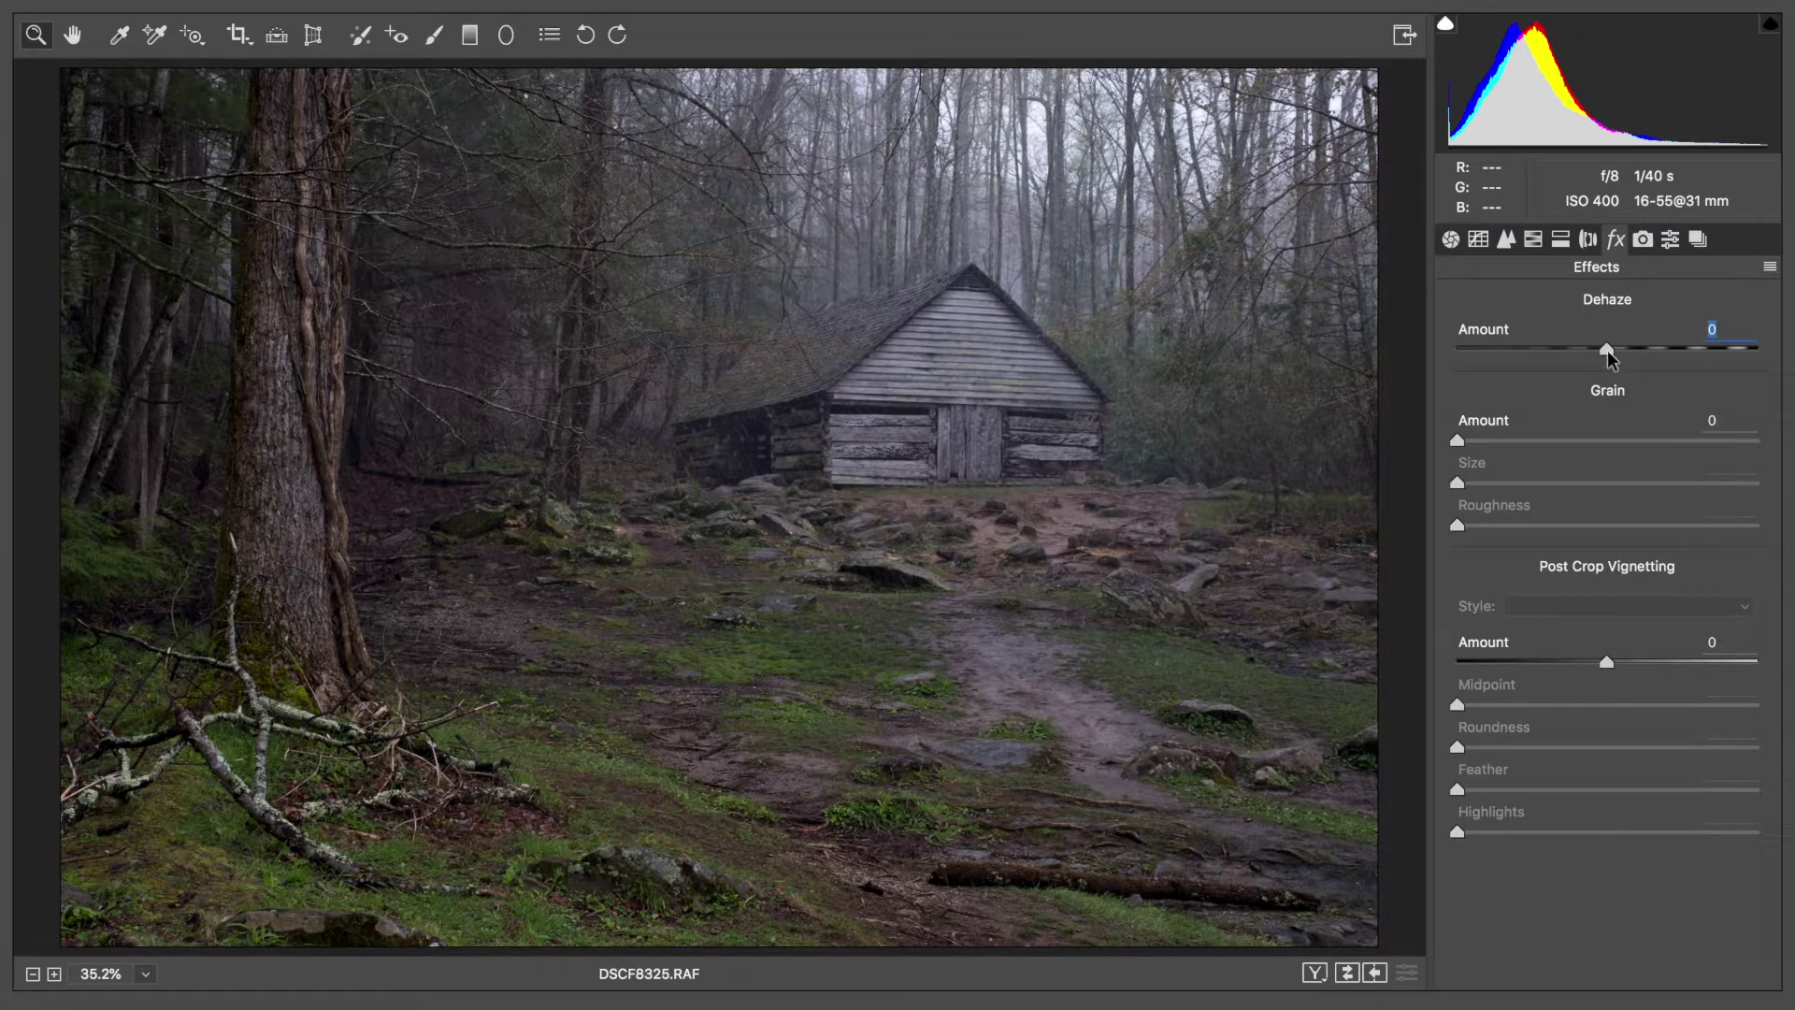
click(1636, 349)
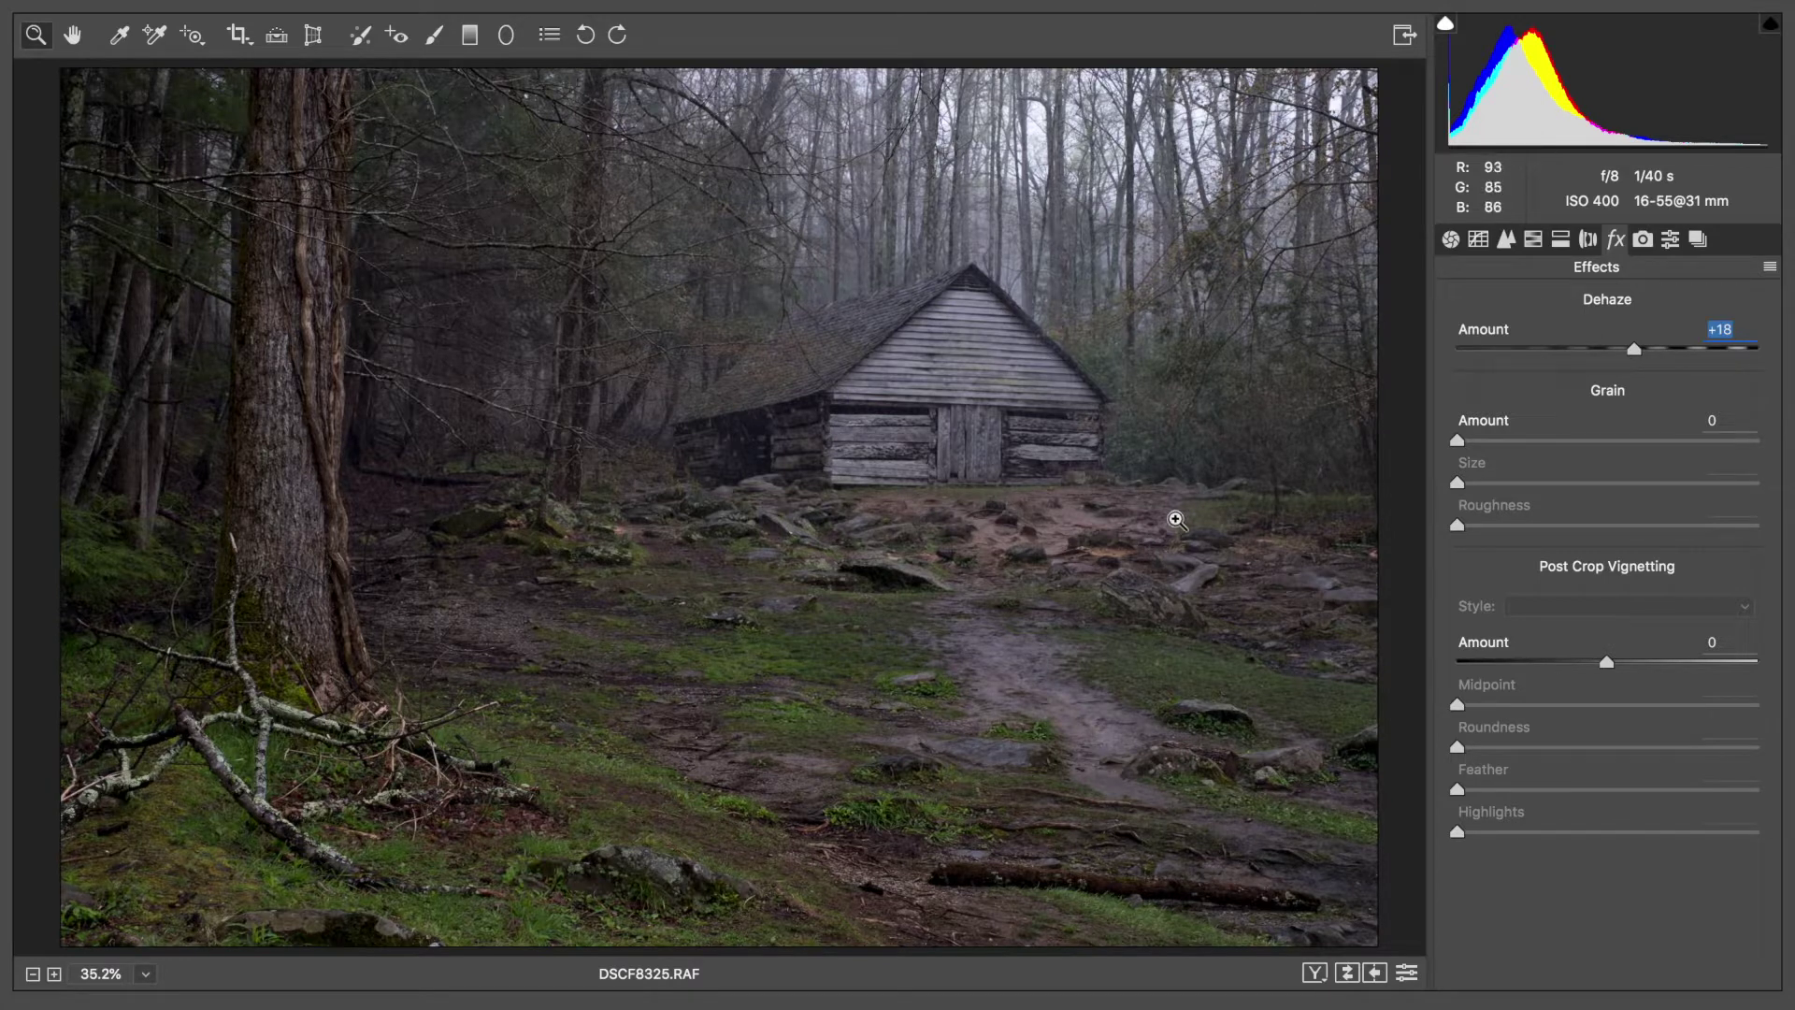
click(1449, 240)
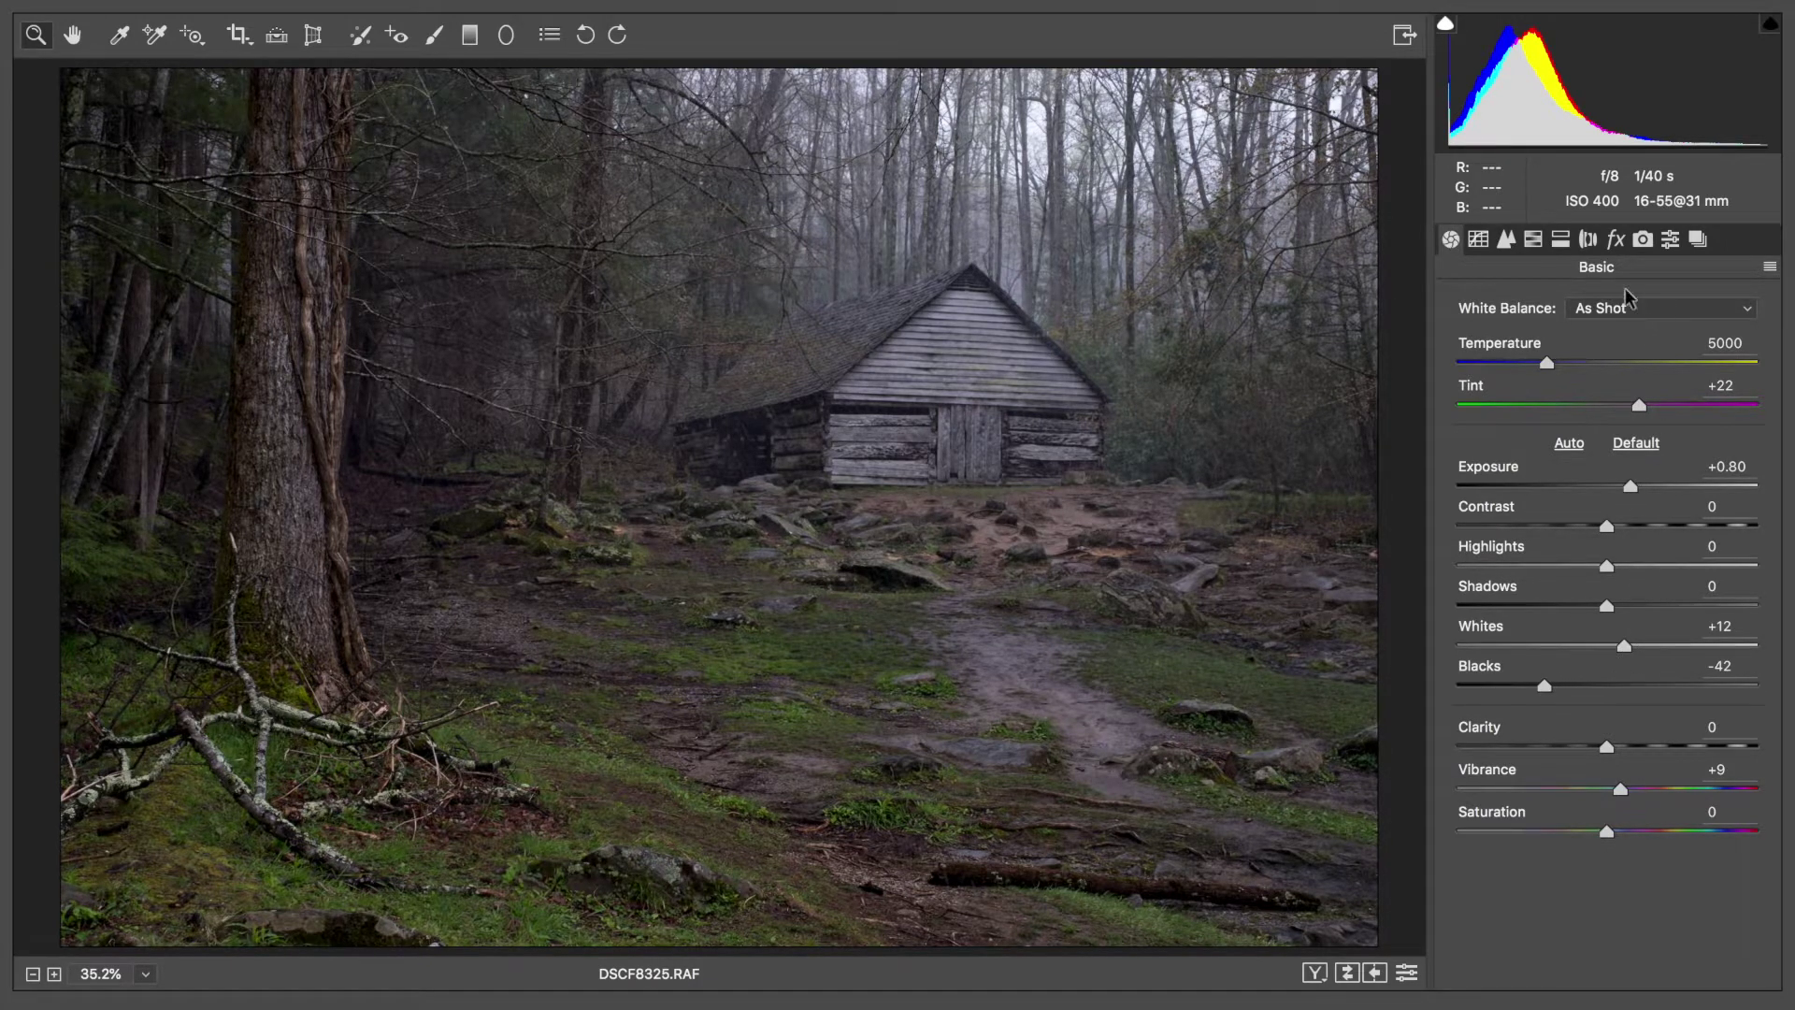
click(1615, 241)
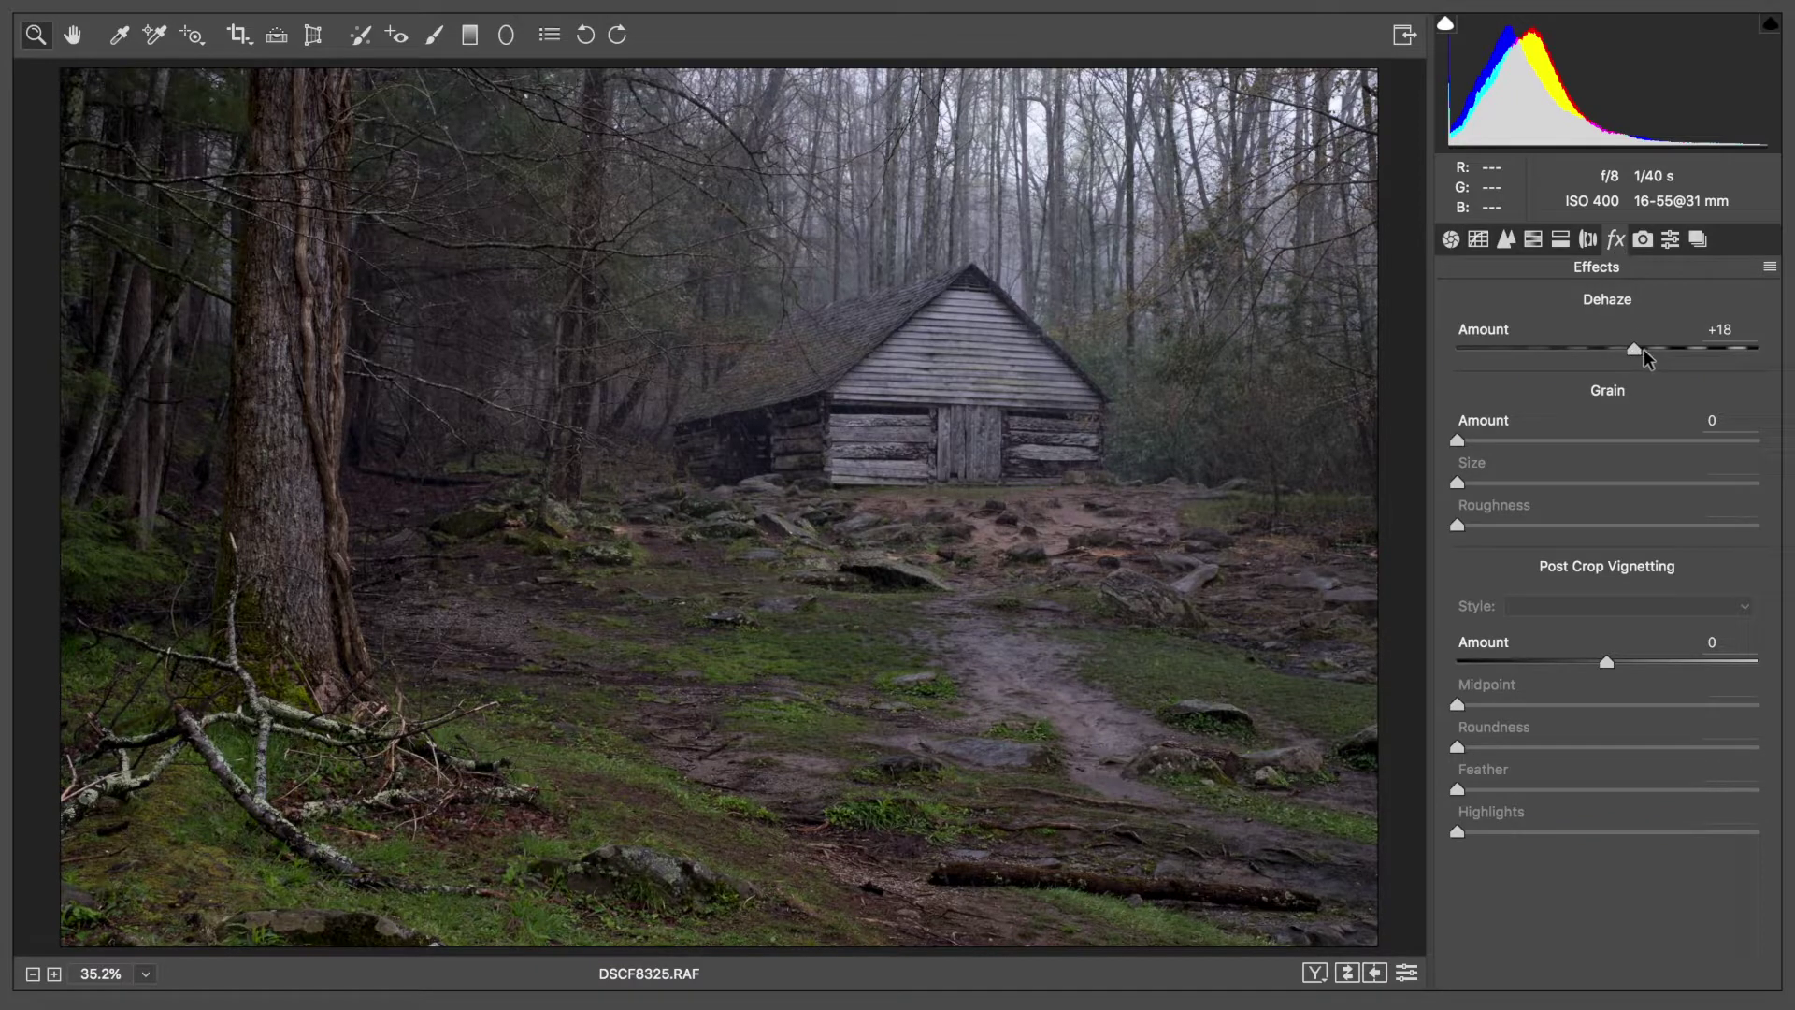
Enable lens profile corrections and set the lens make to Fujifilm
click(1591, 237)
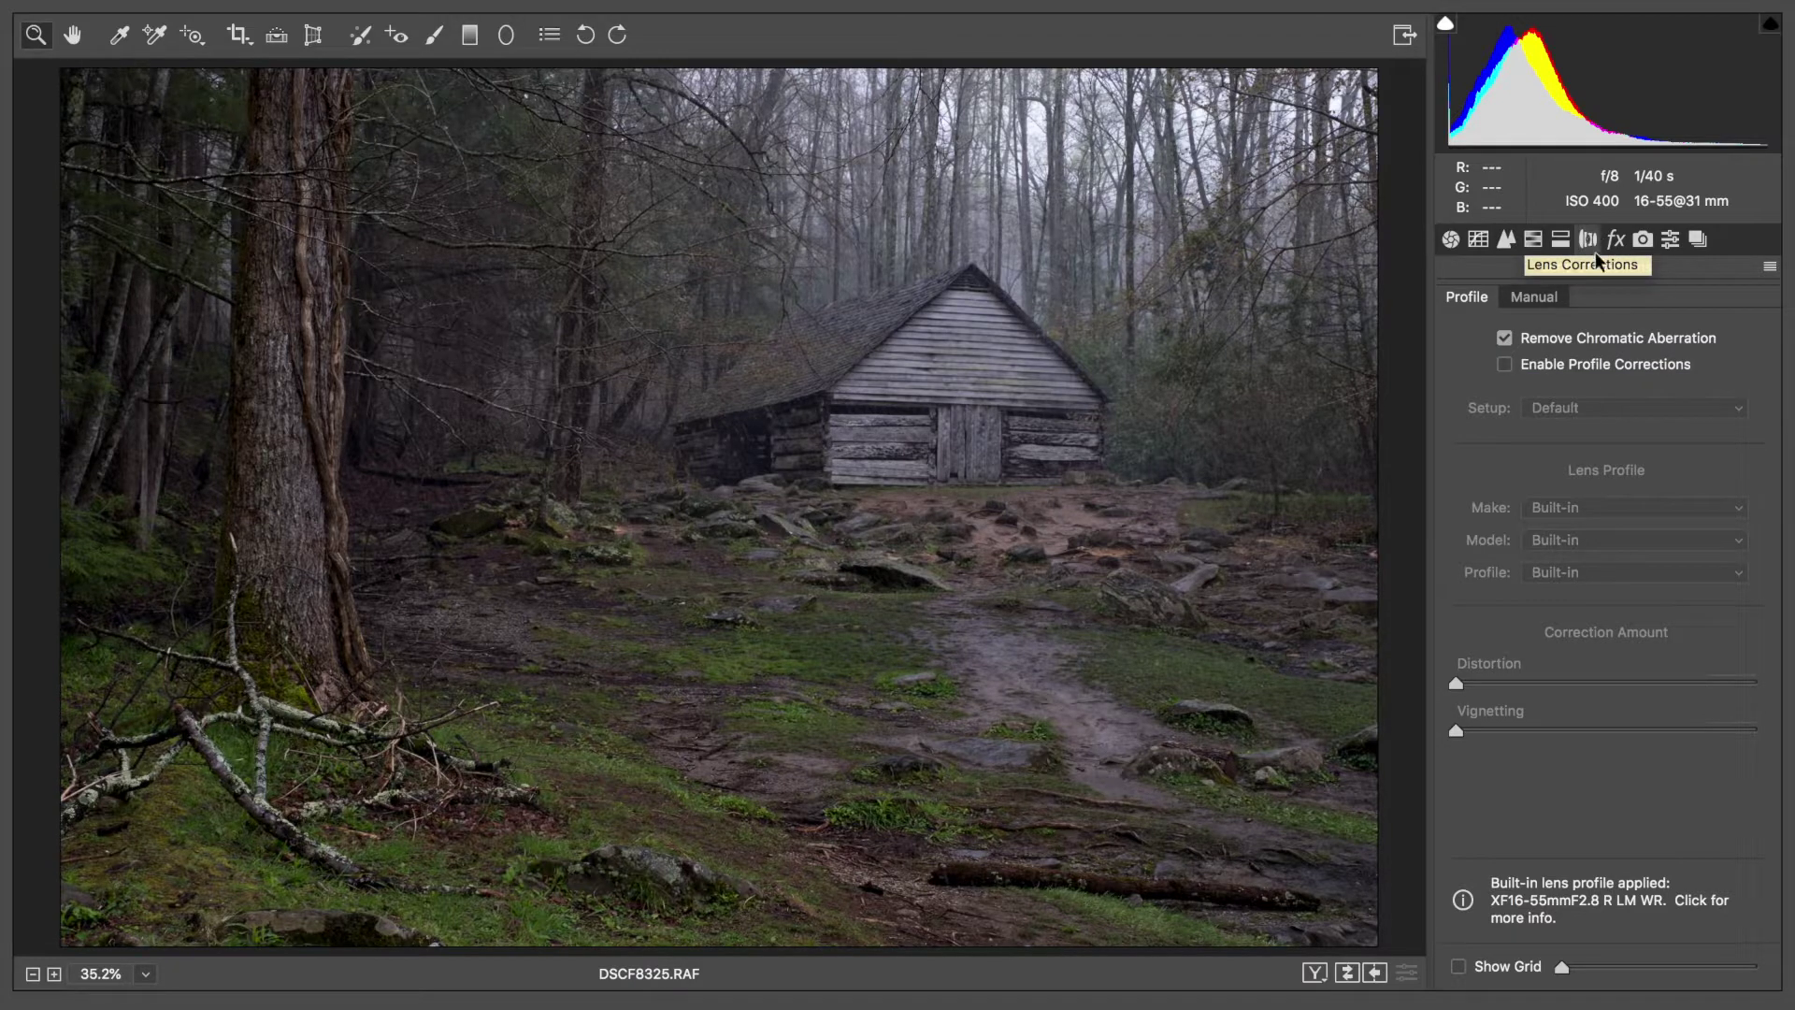
click(1506, 364)
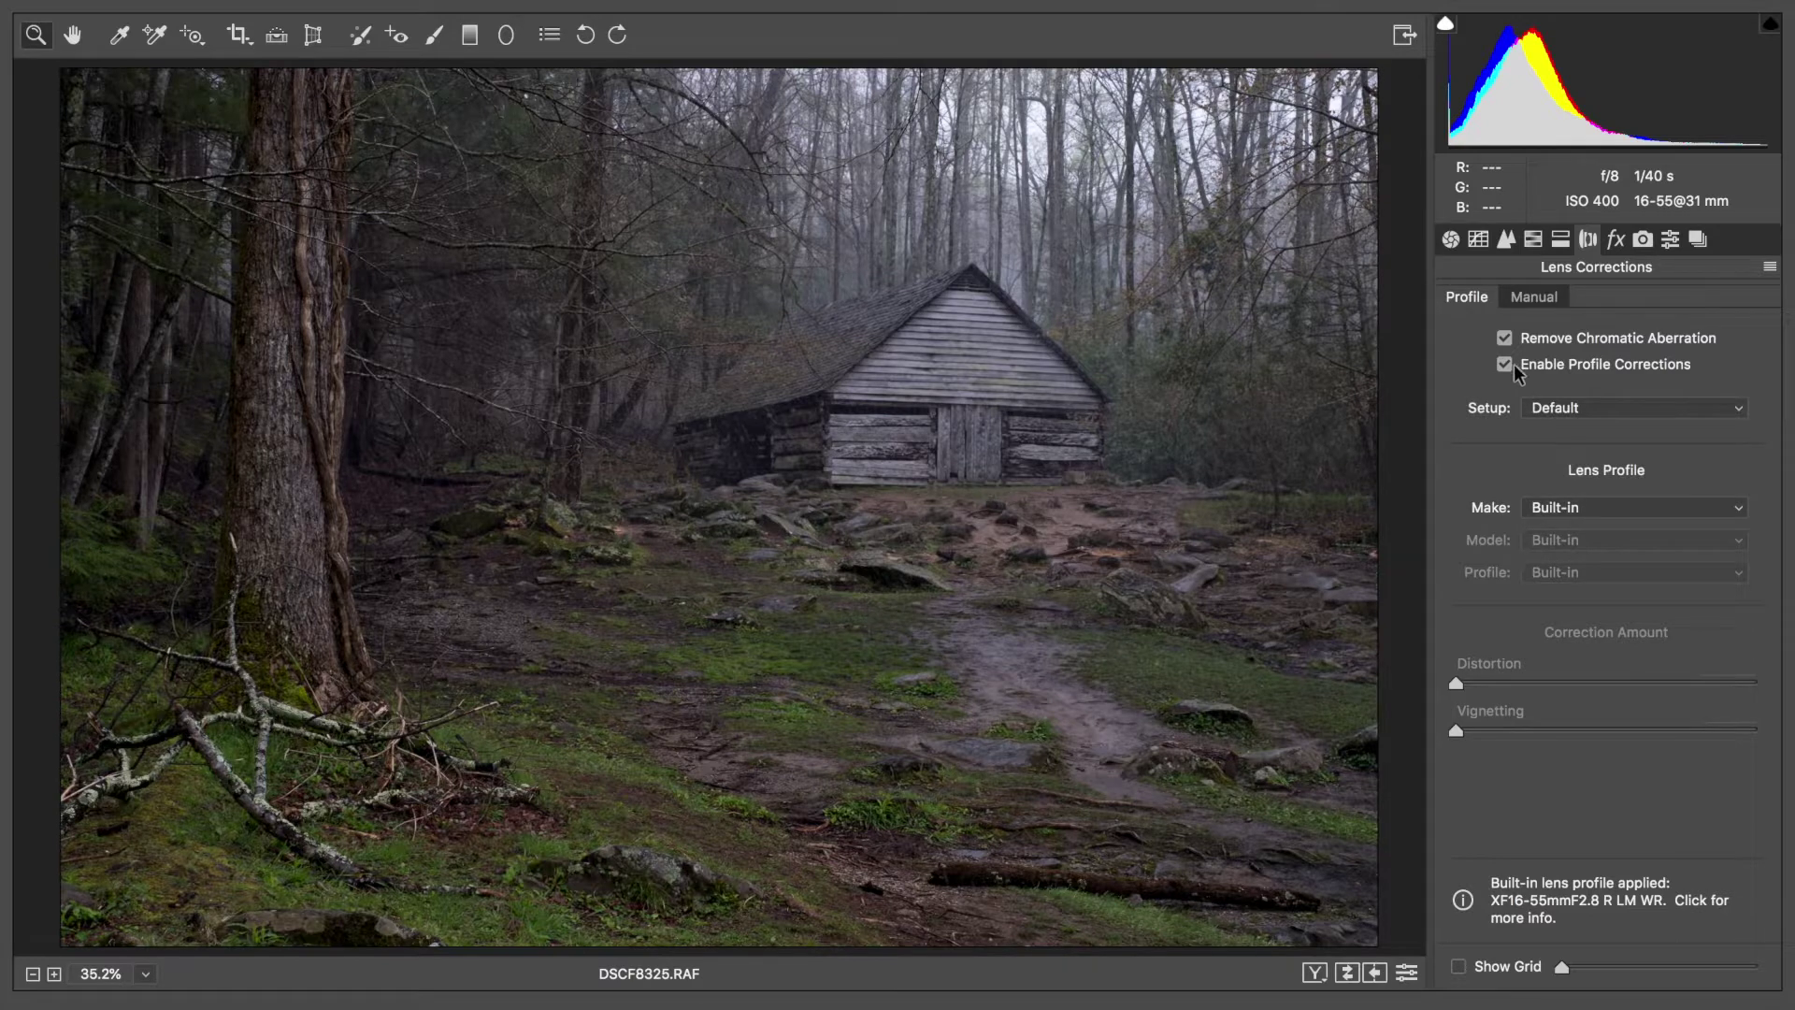
click(1574, 509)
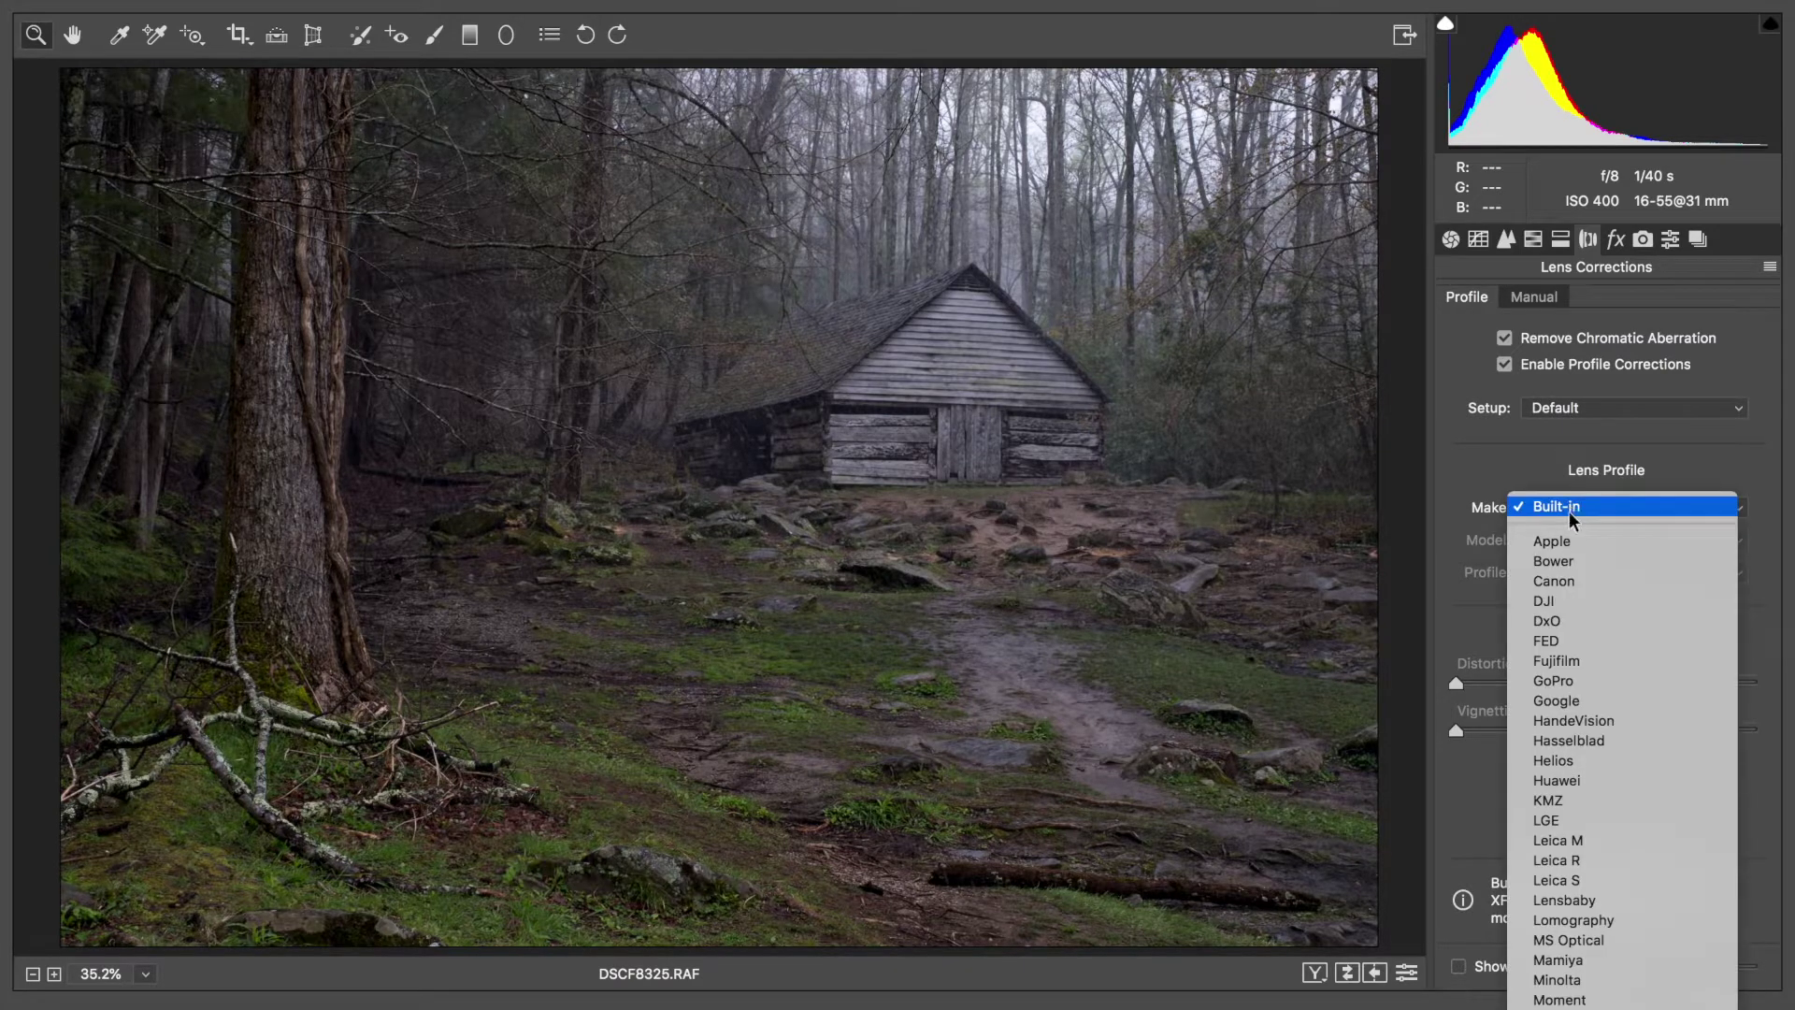
click(1577, 662)
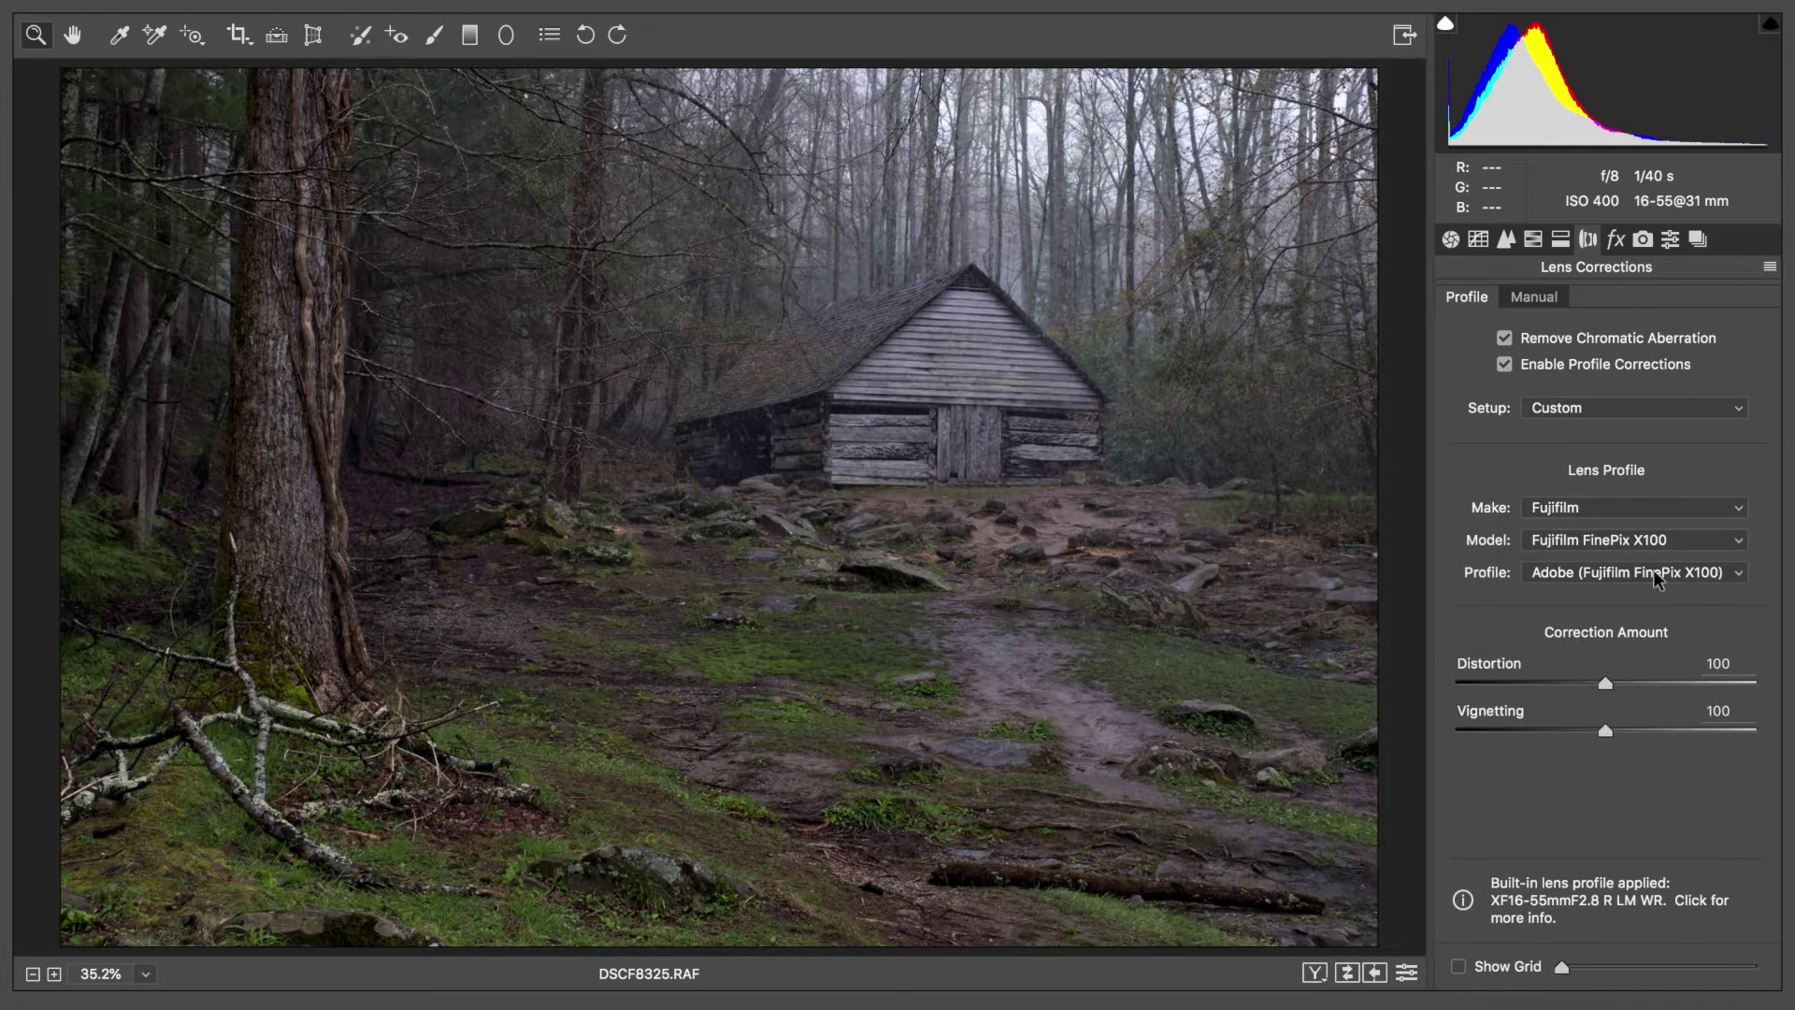
Choose the Fujifilm FUJINON 55mm f/1.8 M42 lens model and switch profile corrections off and on to compare
click(1624, 539)
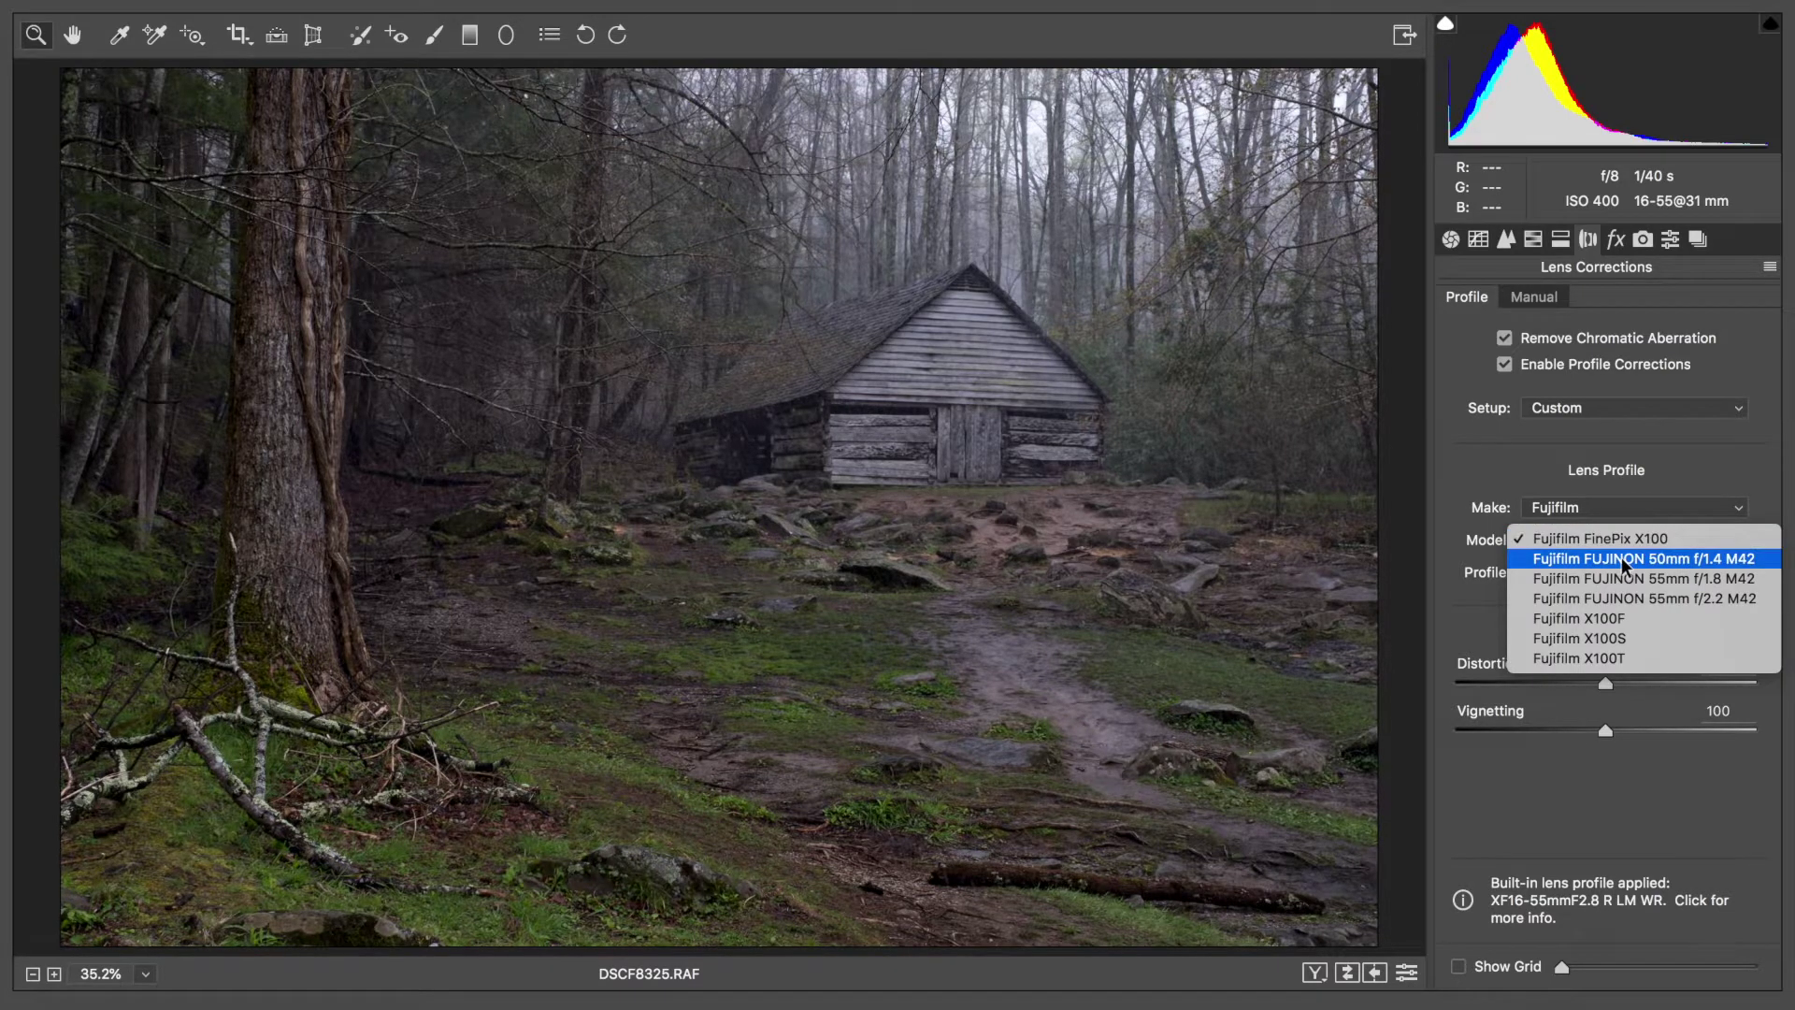
click(1589, 579)
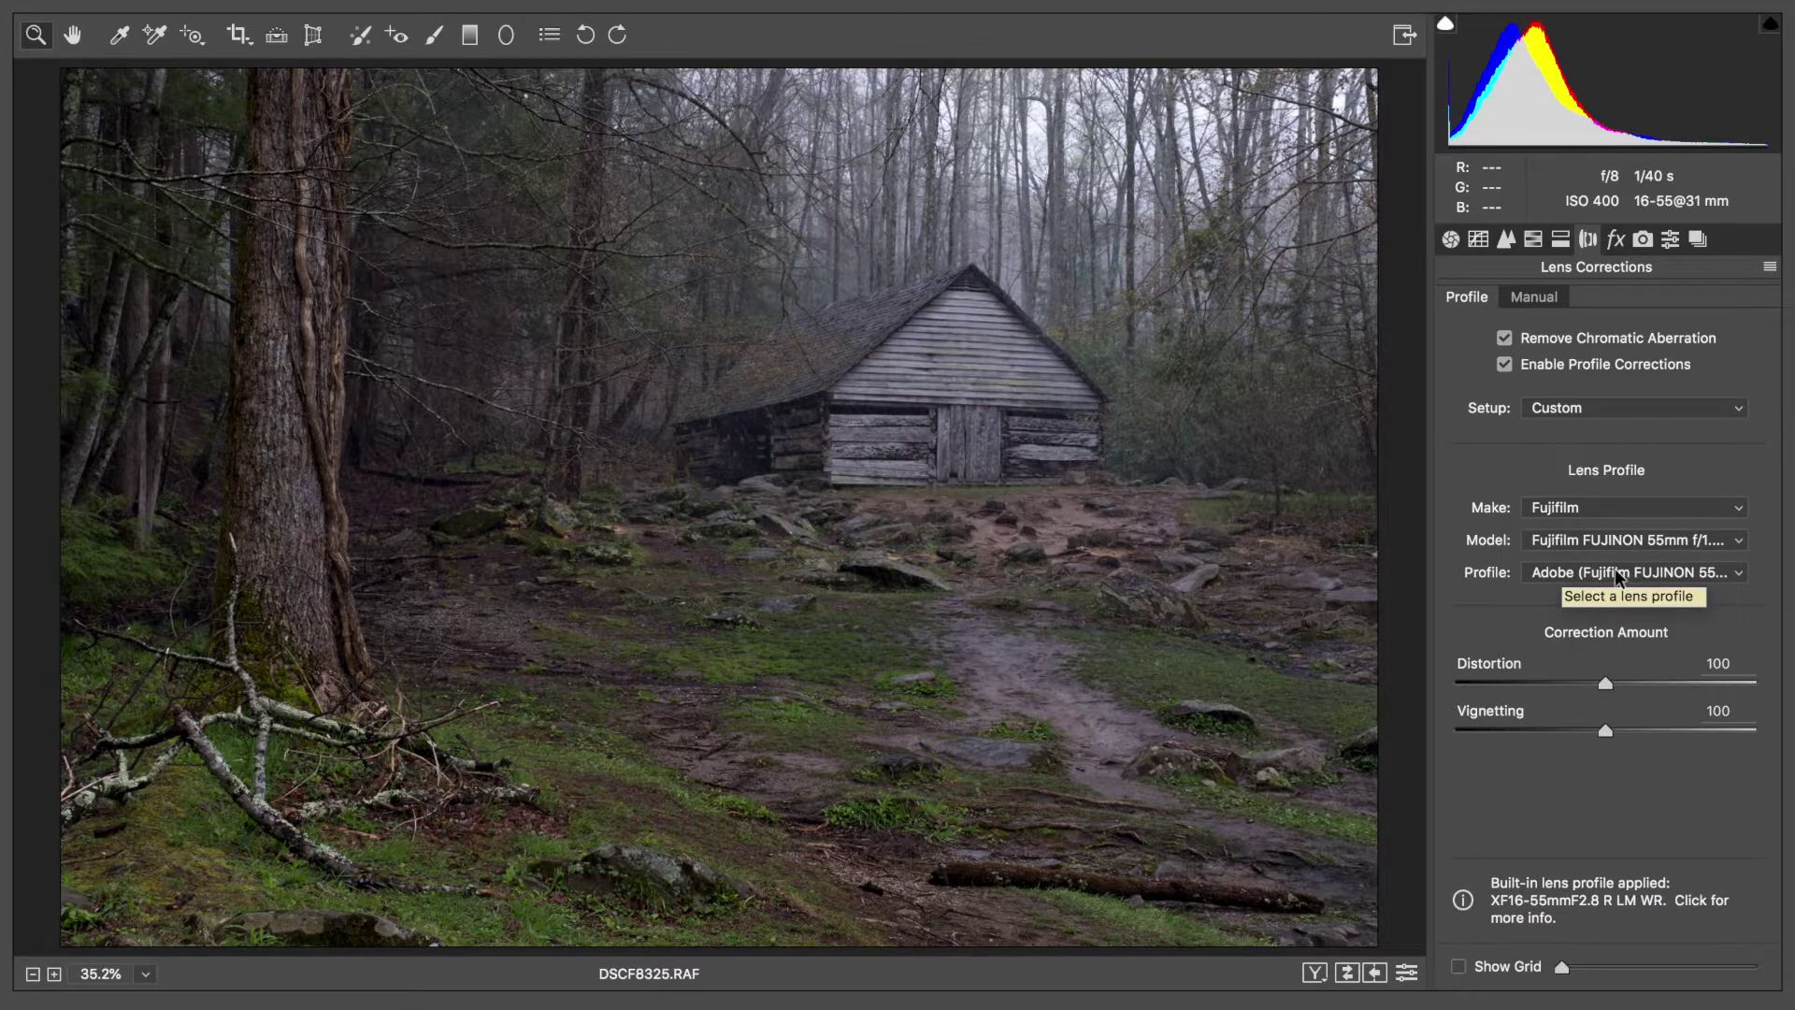
click(1614, 570)
click(1614, 569)
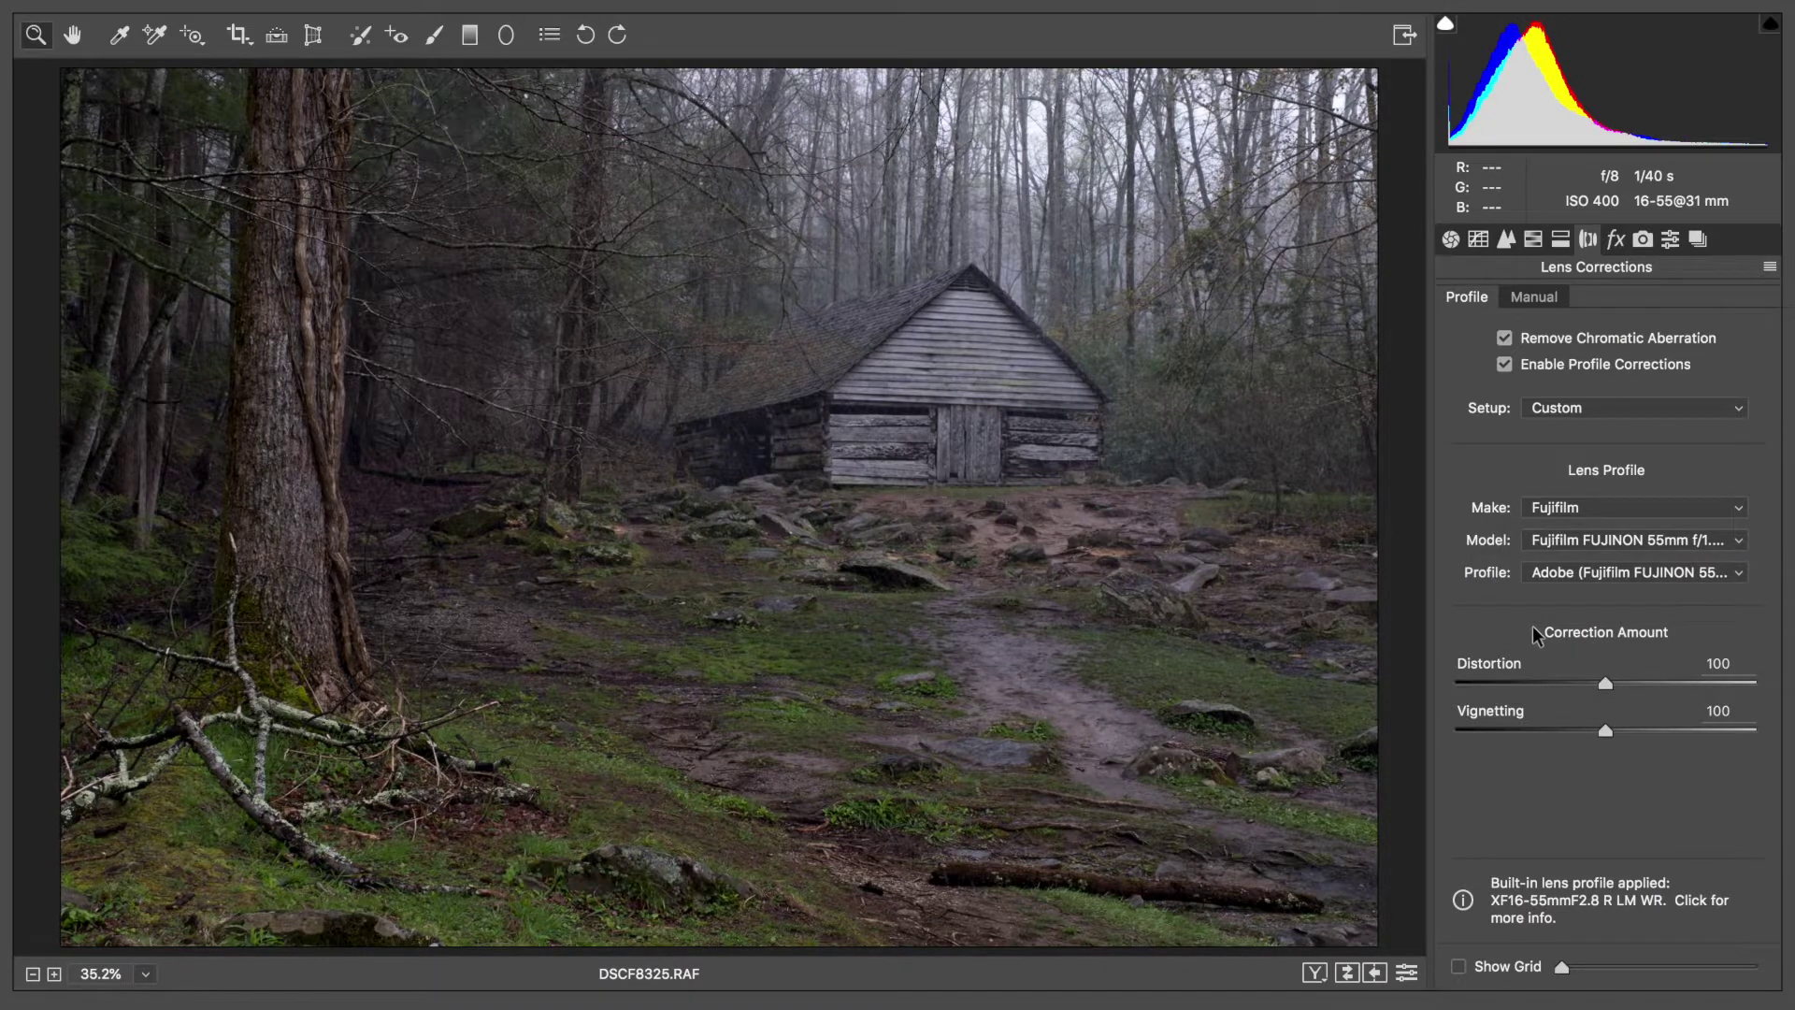
click(1506, 363)
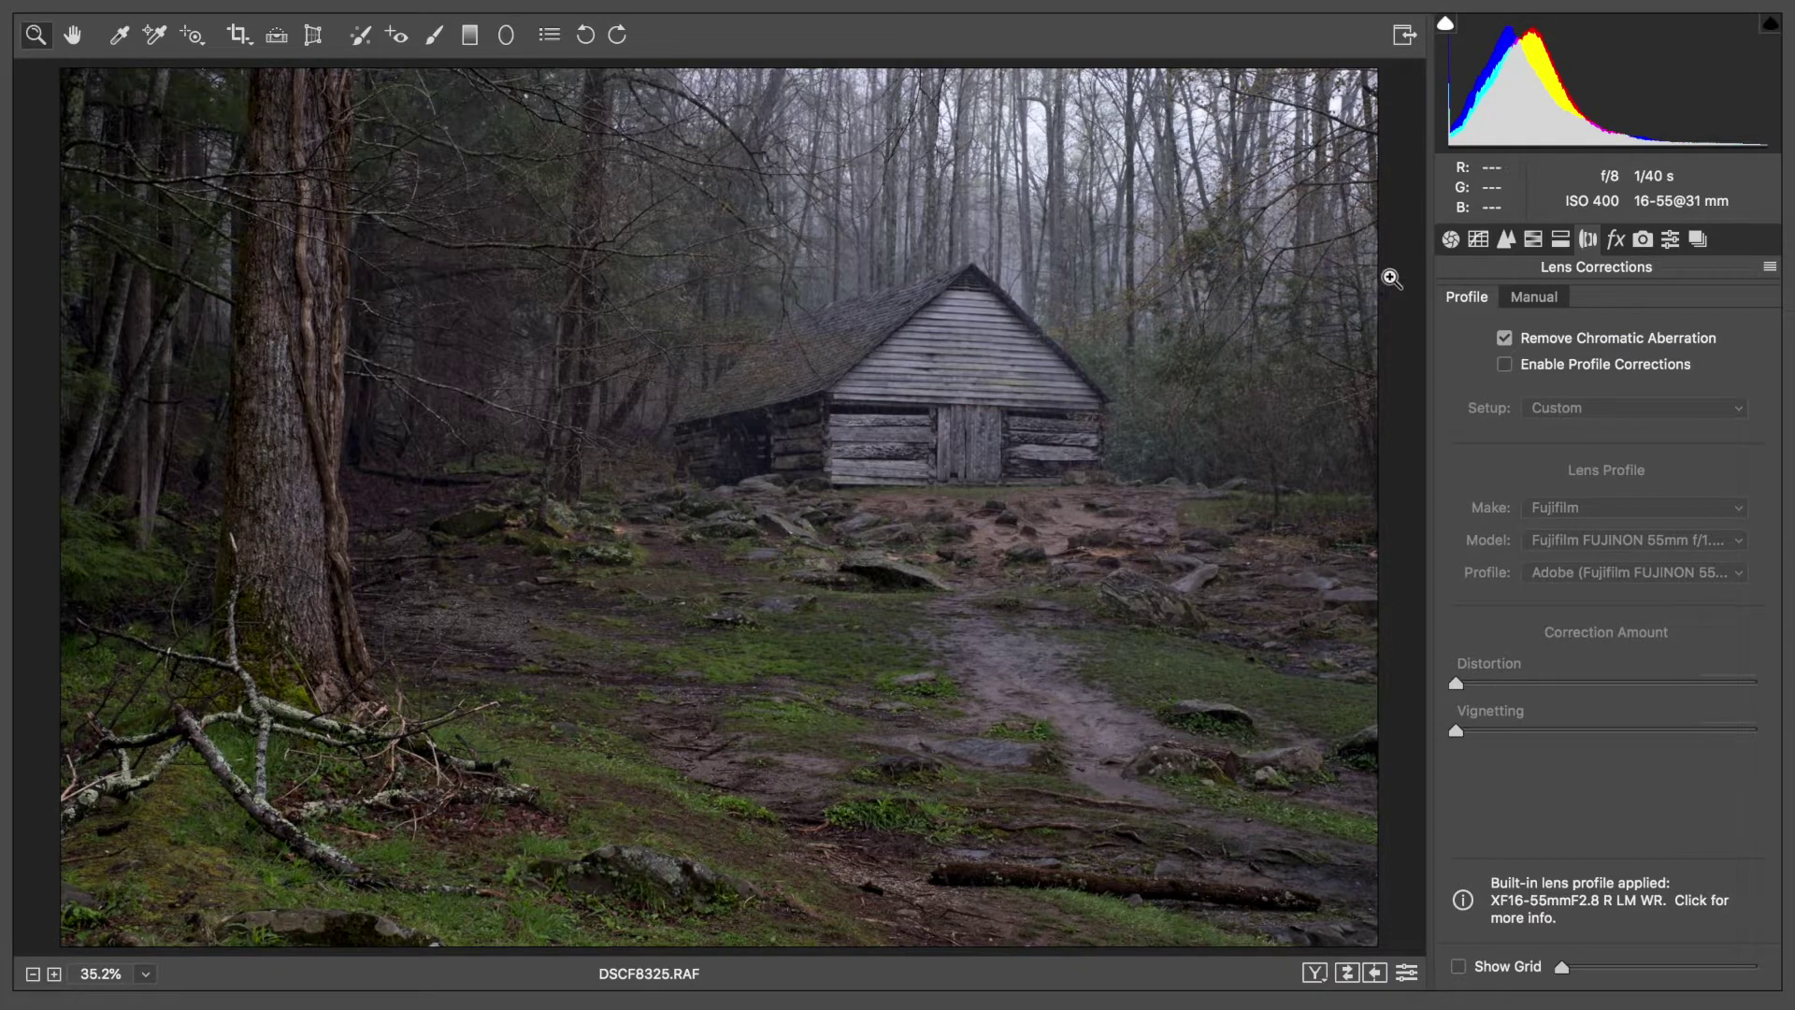
click(1506, 363)
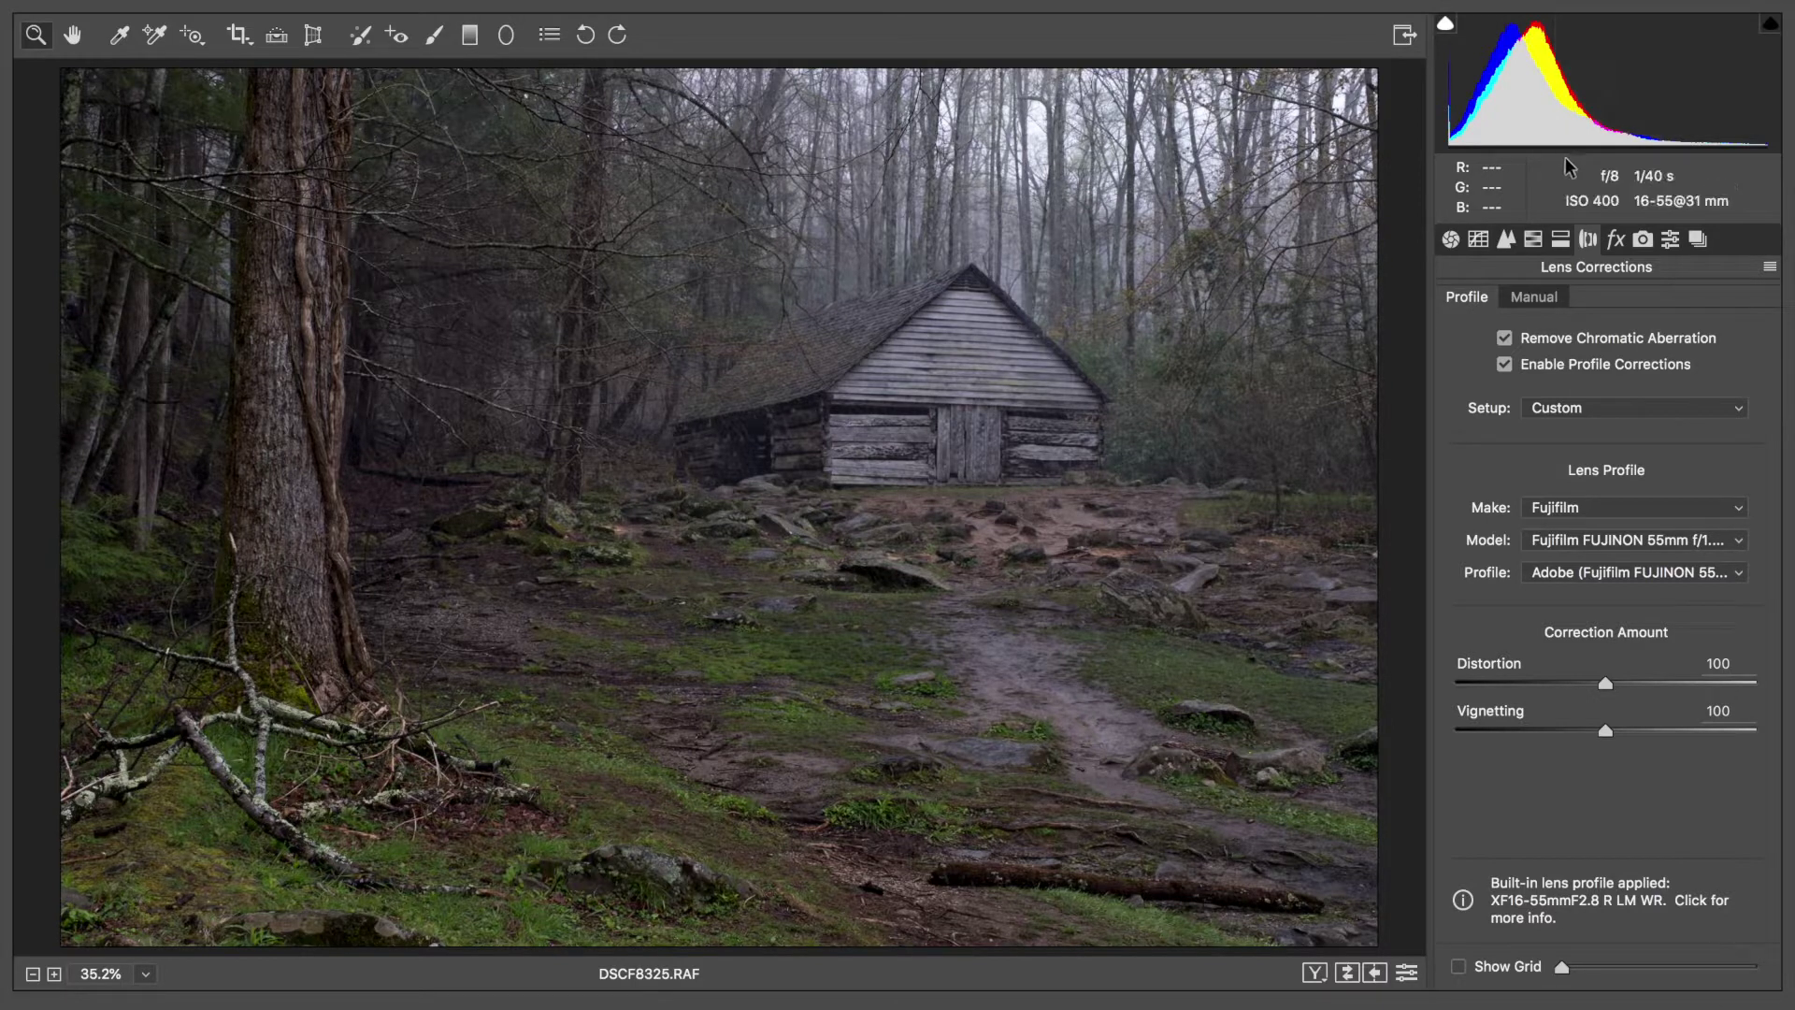
click(1560, 241)
click(1541, 244)
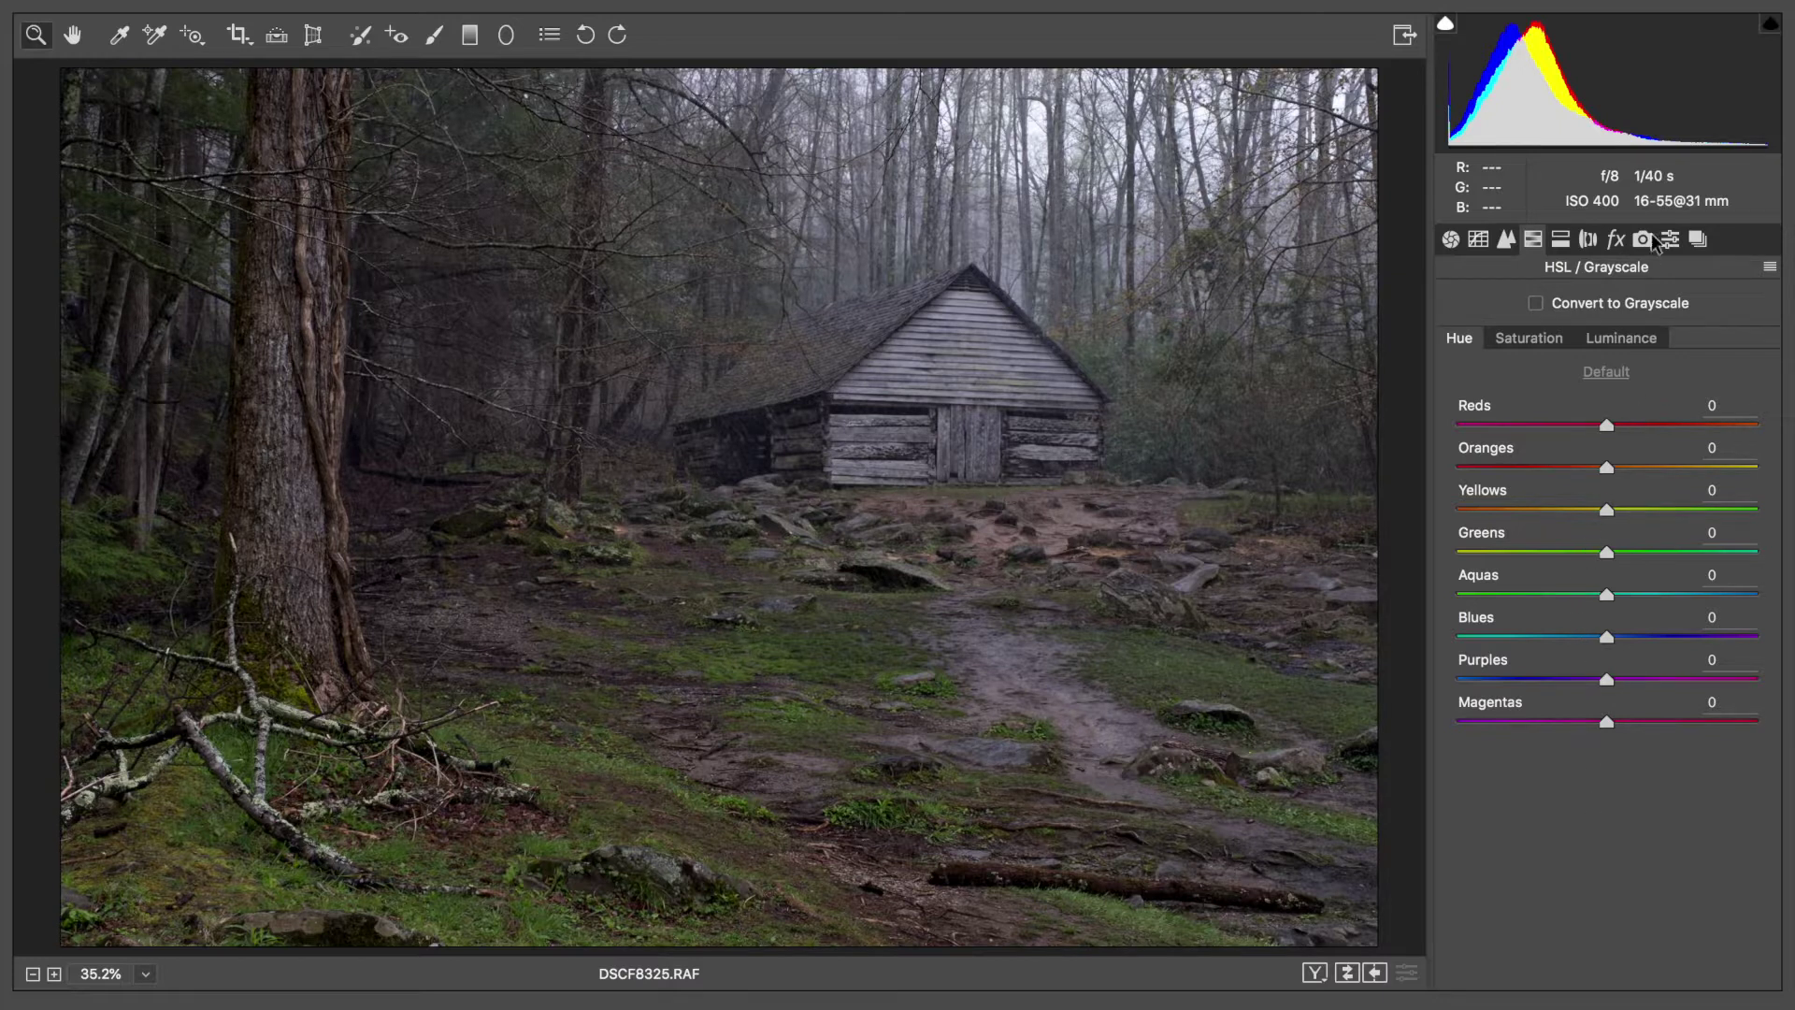
click(1506, 240)
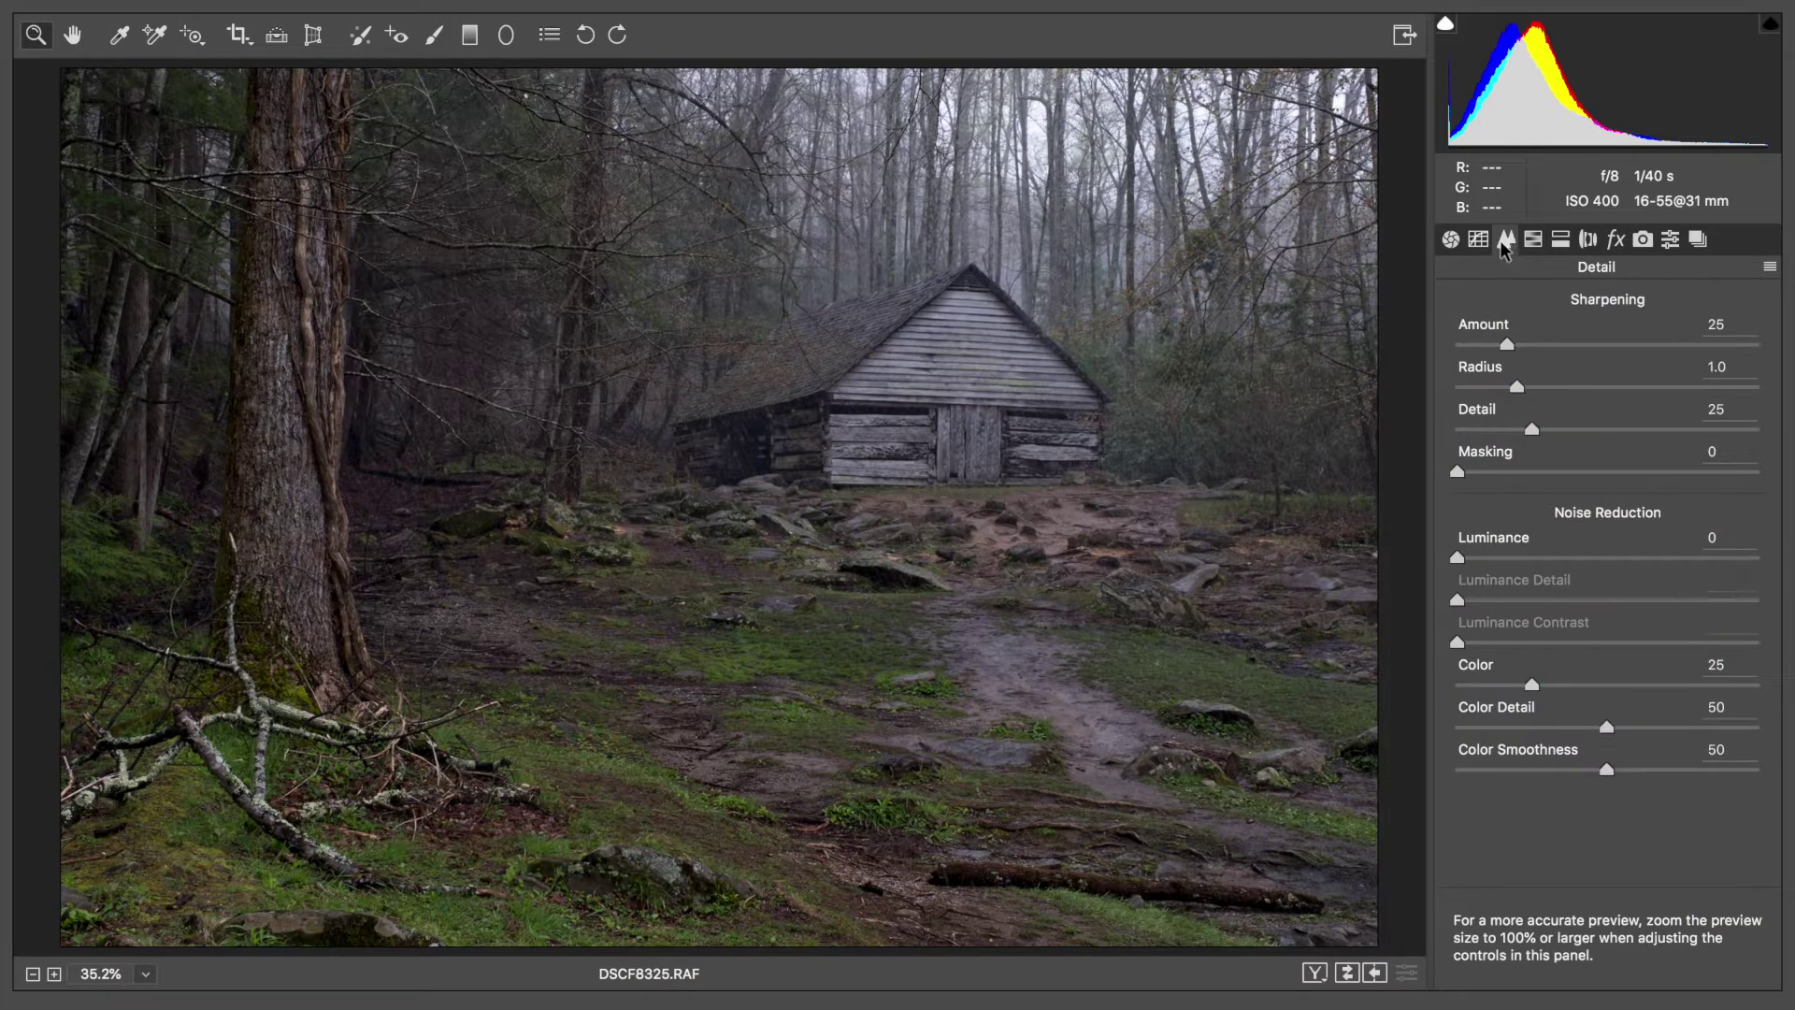
click(1478, 240)
click(1452, 241)
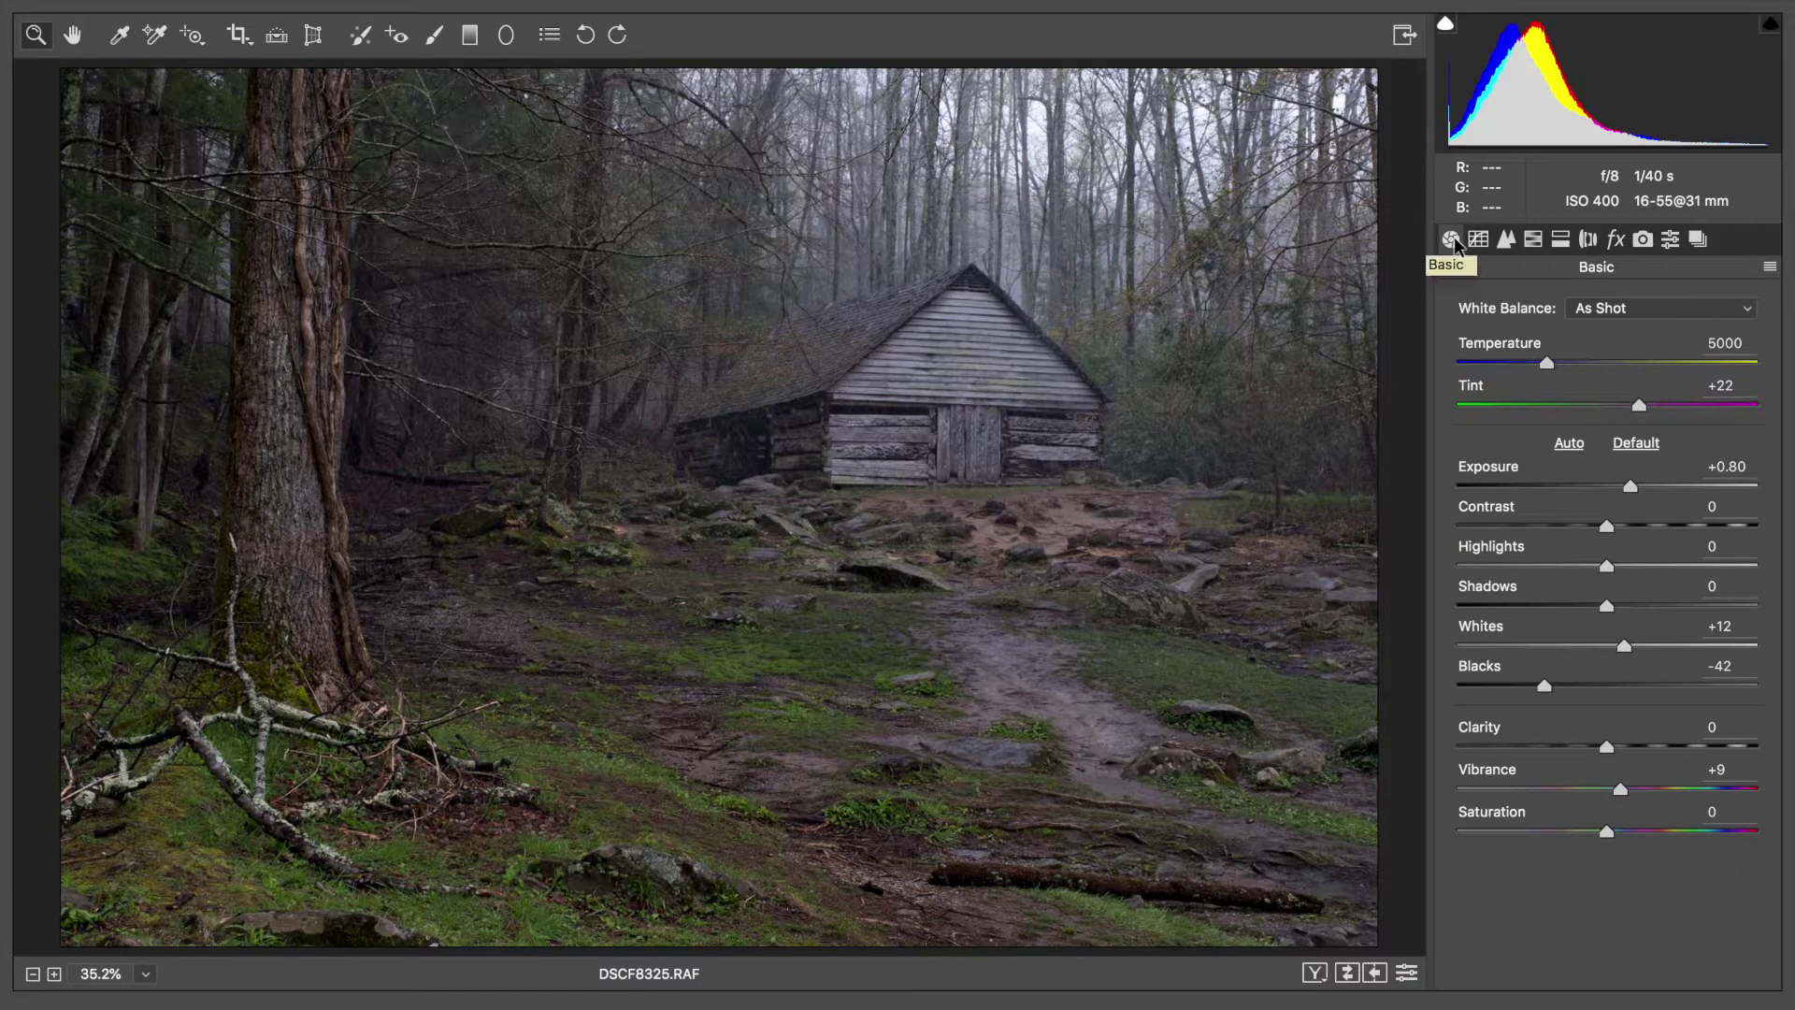